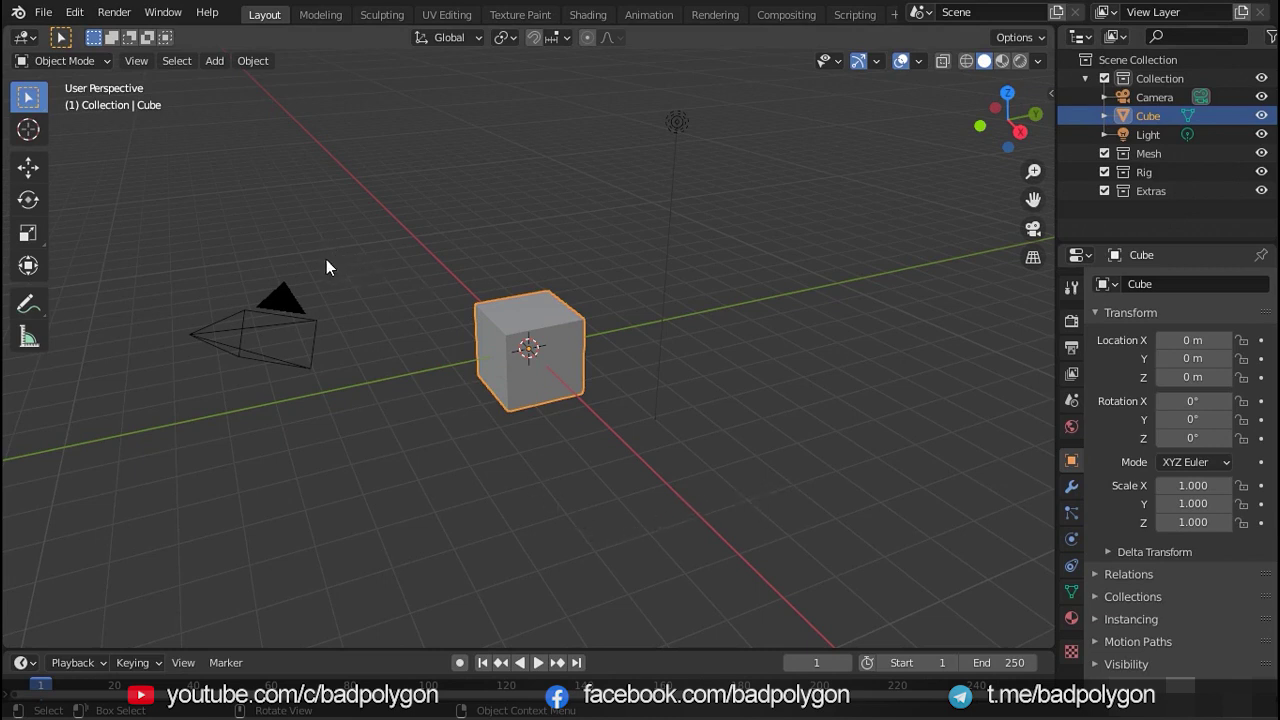
- Open the Edit menu in the top bar
left_click(75, 12)
- Search the add-ons for 'collect' and enable Interface: Collection Manager
left_click(127, 280)
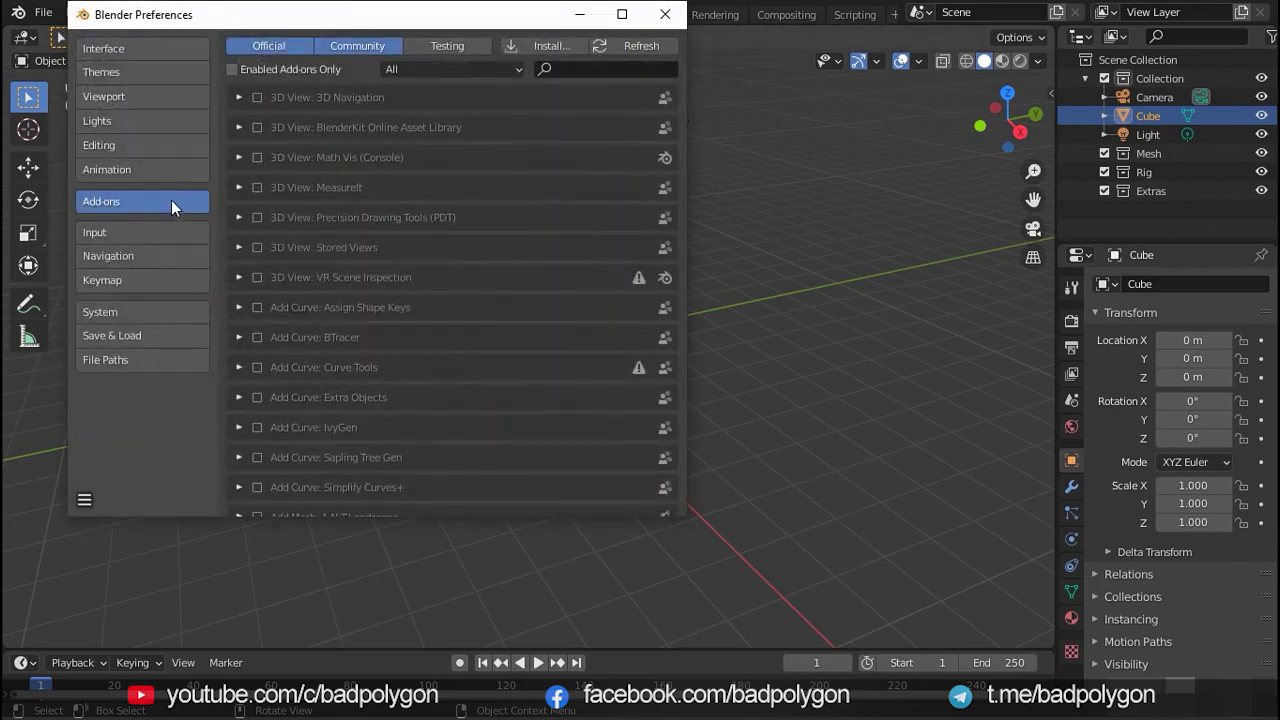
left_click(608, 69)
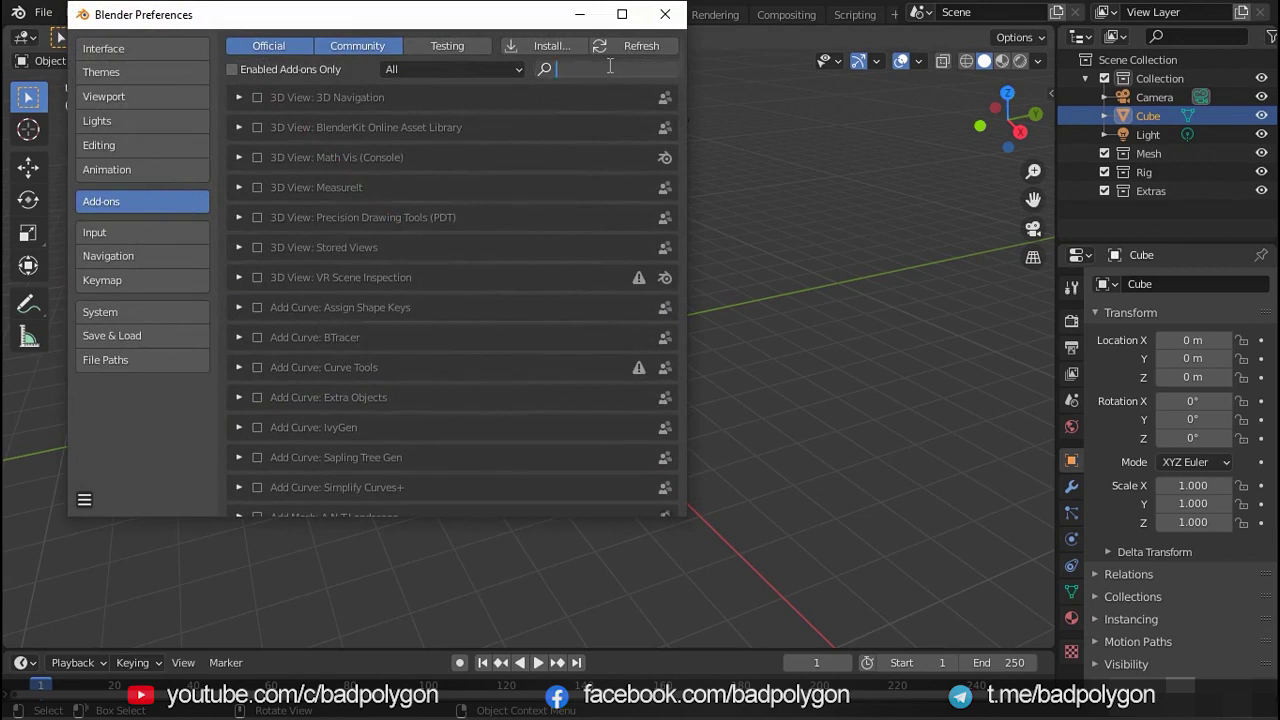
type("collect")
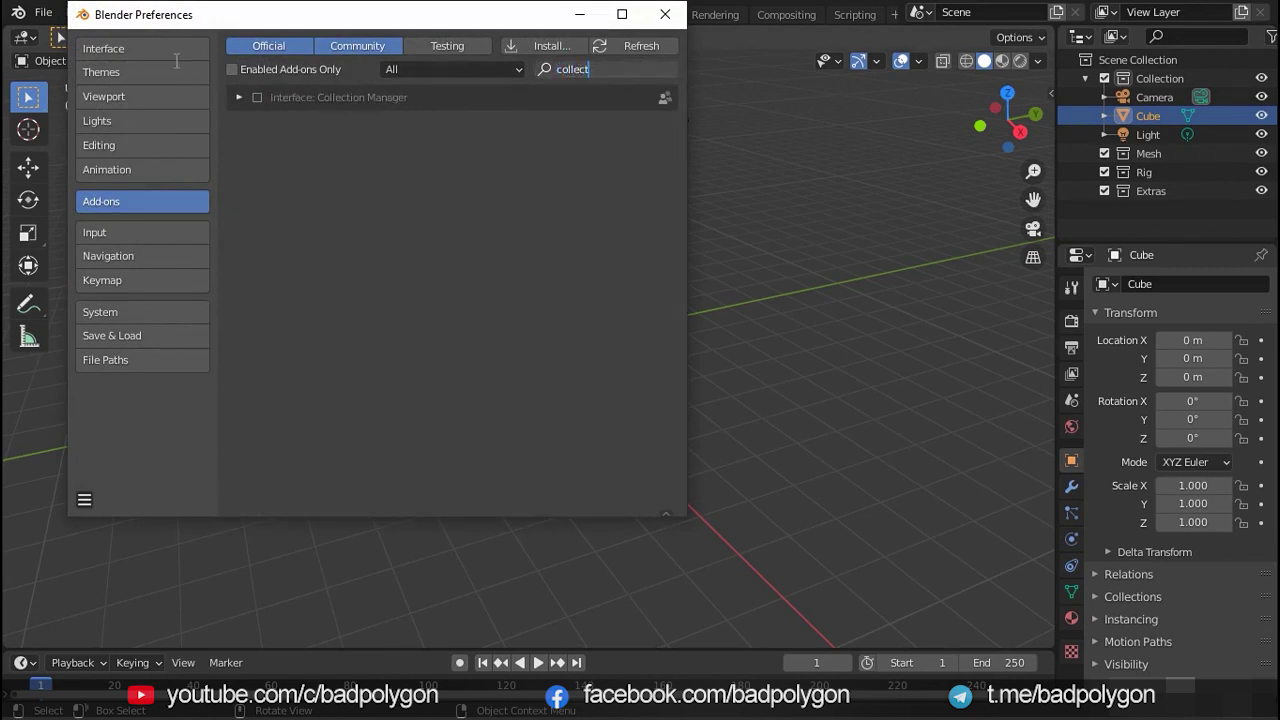
key("Return")
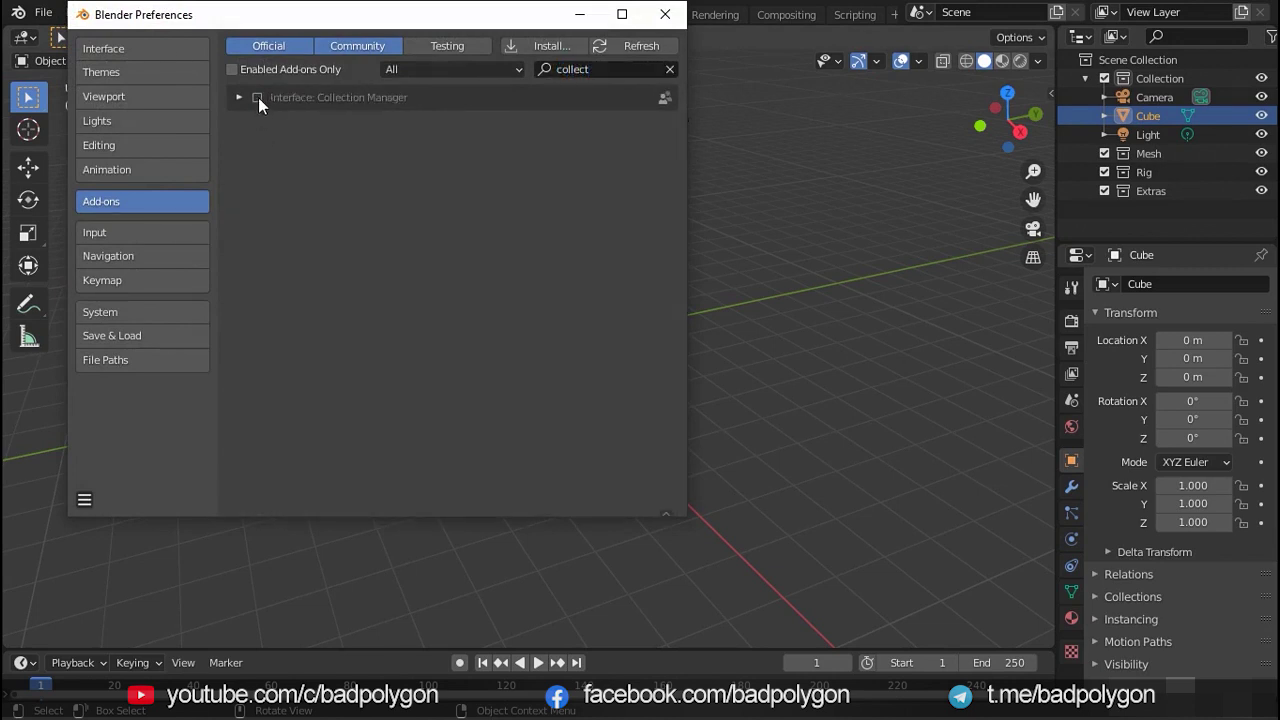
left_click(257, 98)
- Expand the Collection Manager add-on to review its QCD settings, then close Preferences
left_click(239, 98)
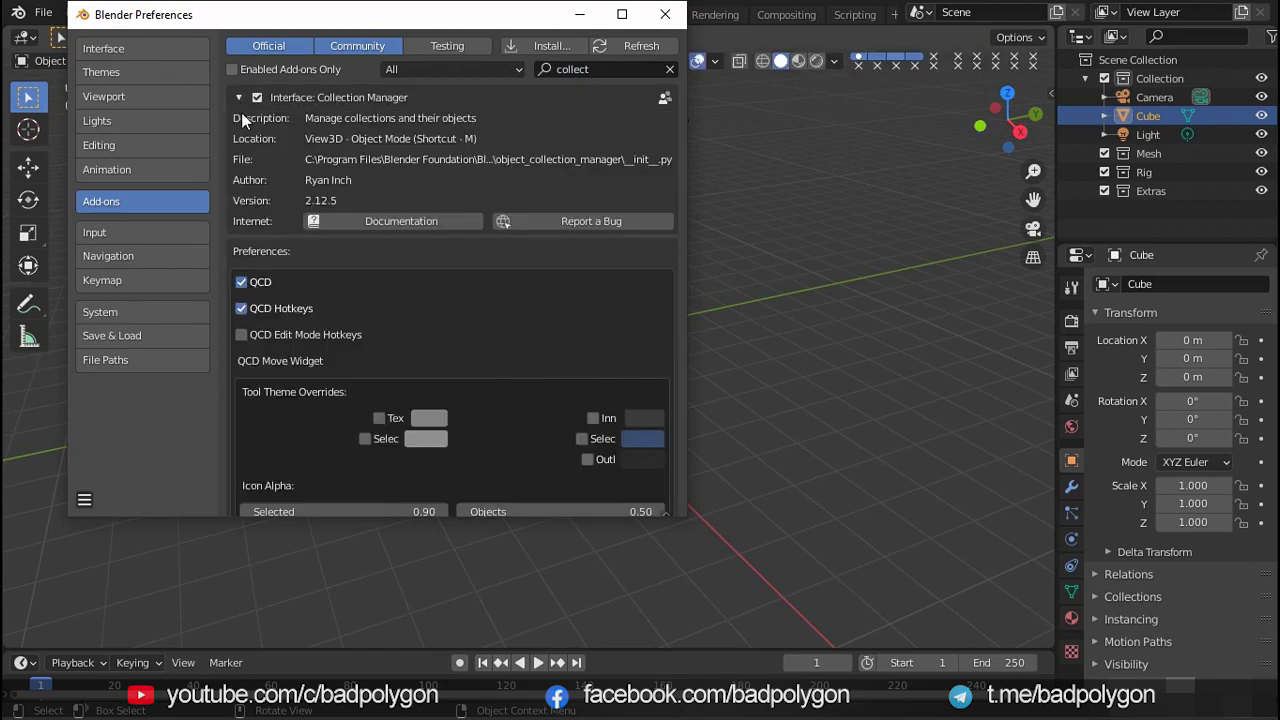
scroll(443, 368, "down", 1)
scroll(470, 300, "down", 2)
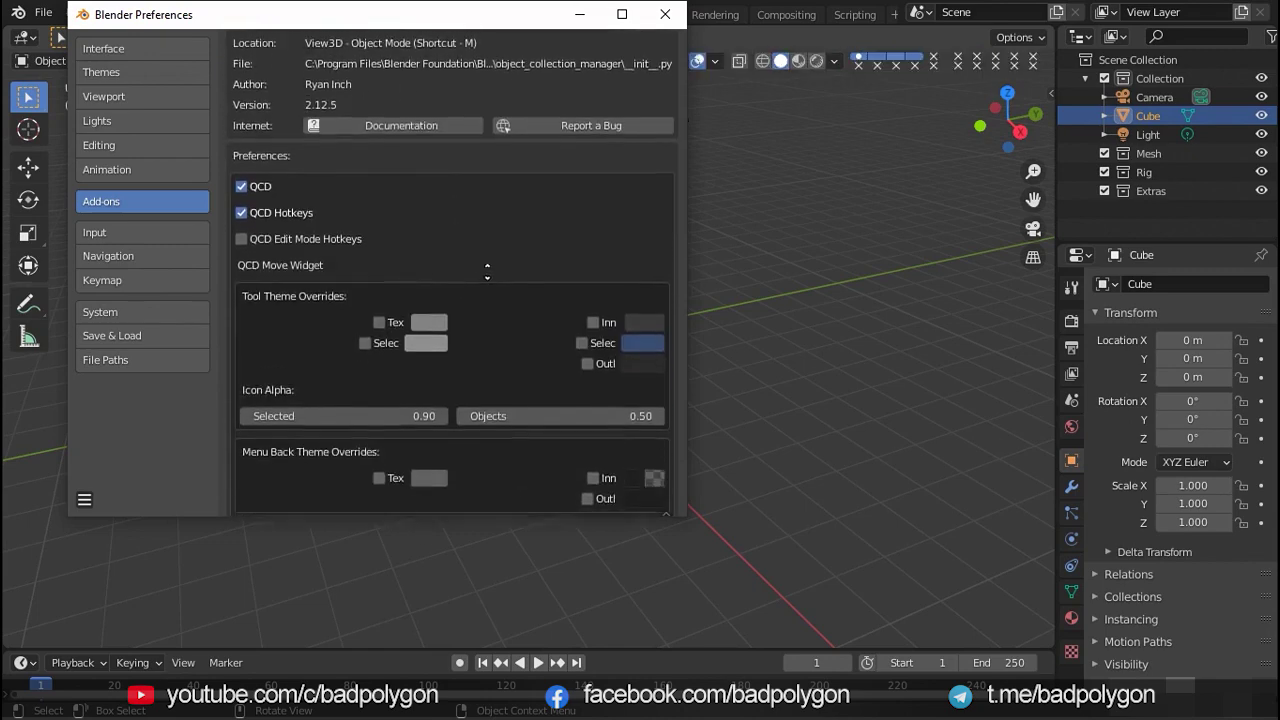
scroll(486, 271, "down", 1)
scroll(490, 260, "down", 1)
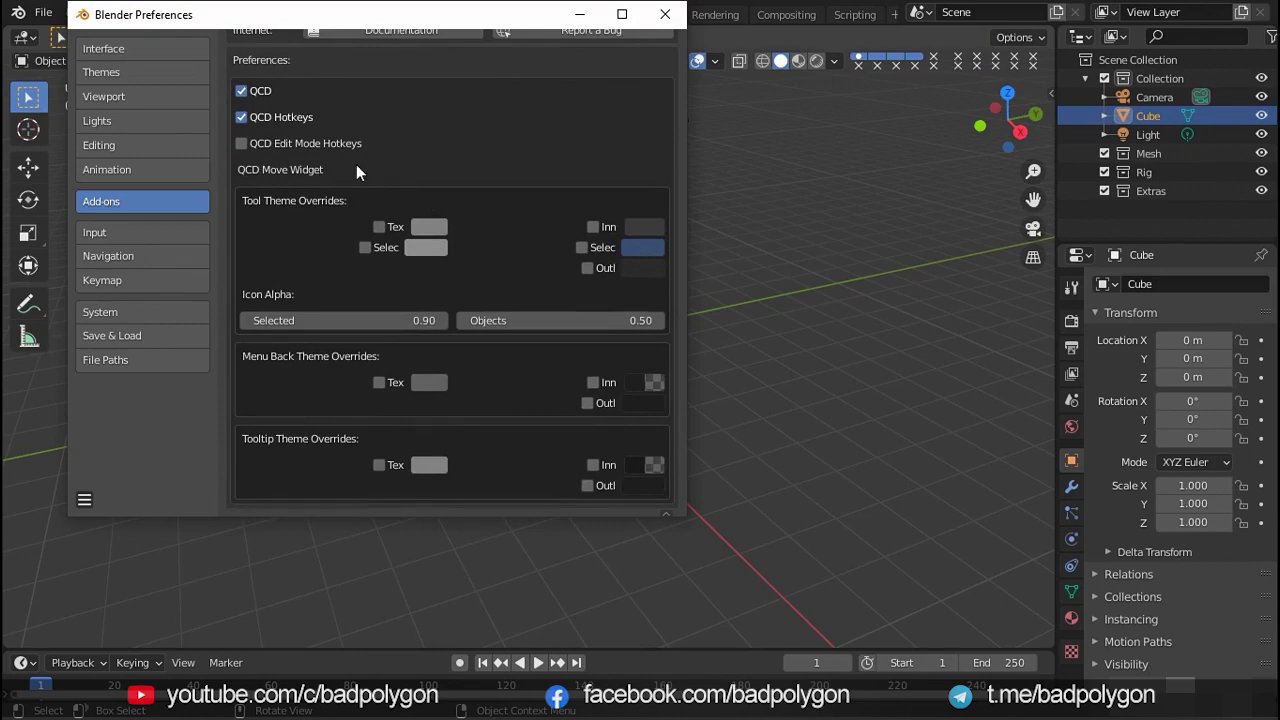
scroll(400, 220, "up", 2)
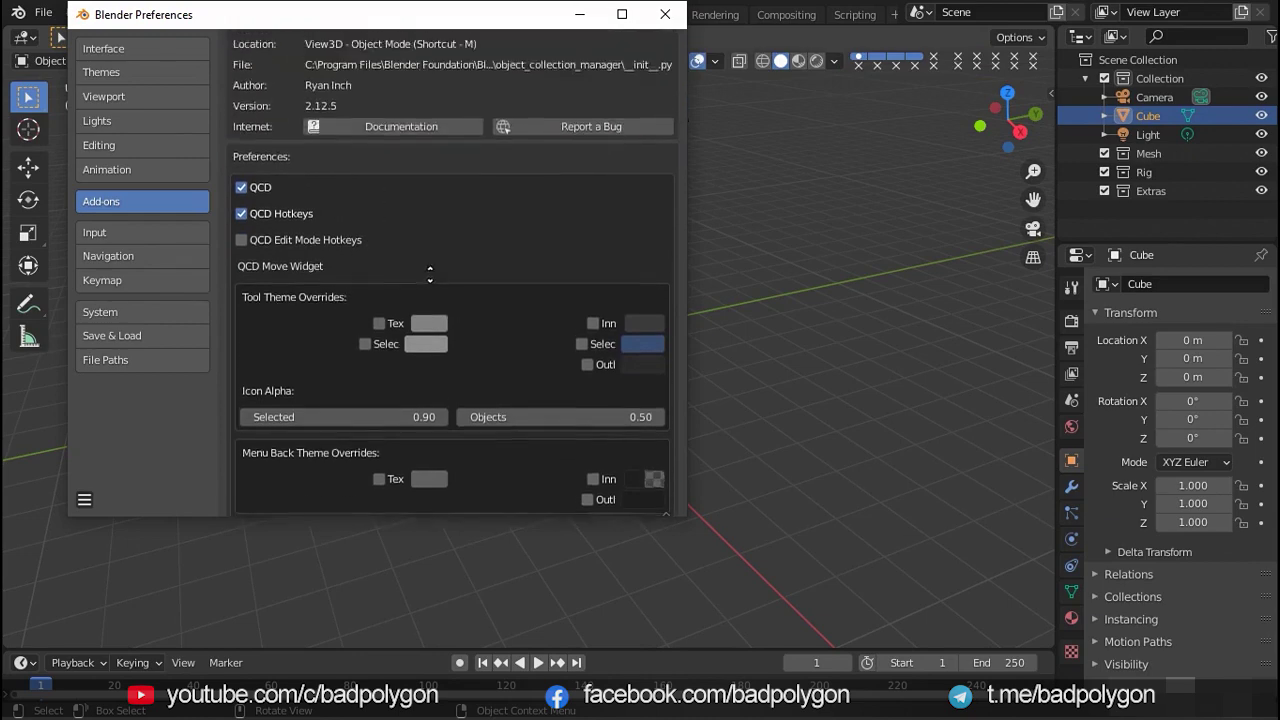
scroll(470, 295, "up", 2)
left_click(664, 20)
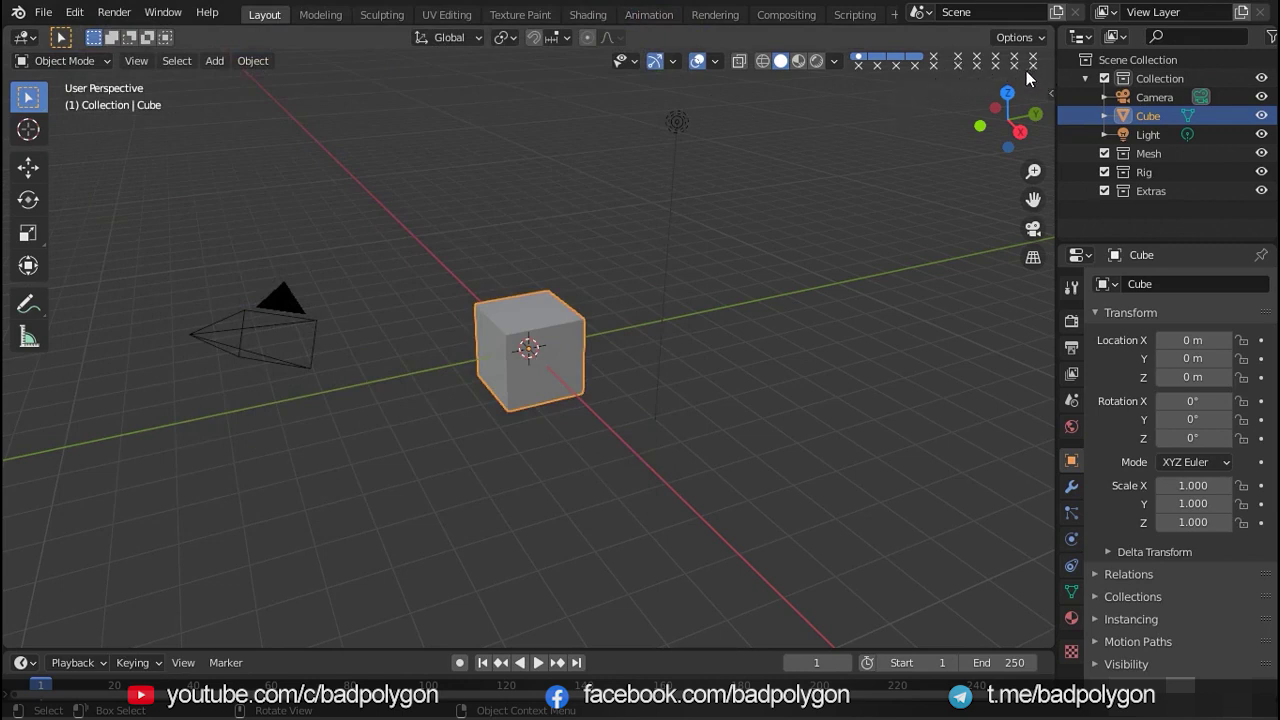
right_click(848, 61)
mouse_move(790, 67)
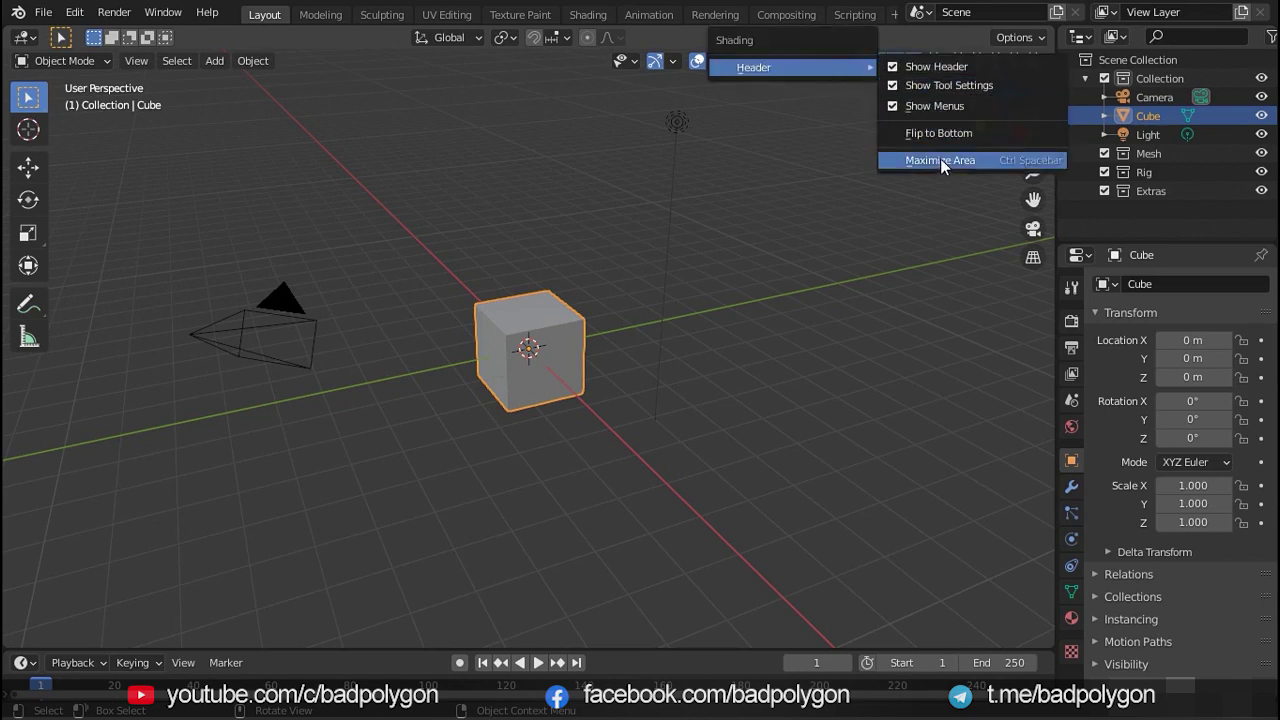
left_click(949, 133)
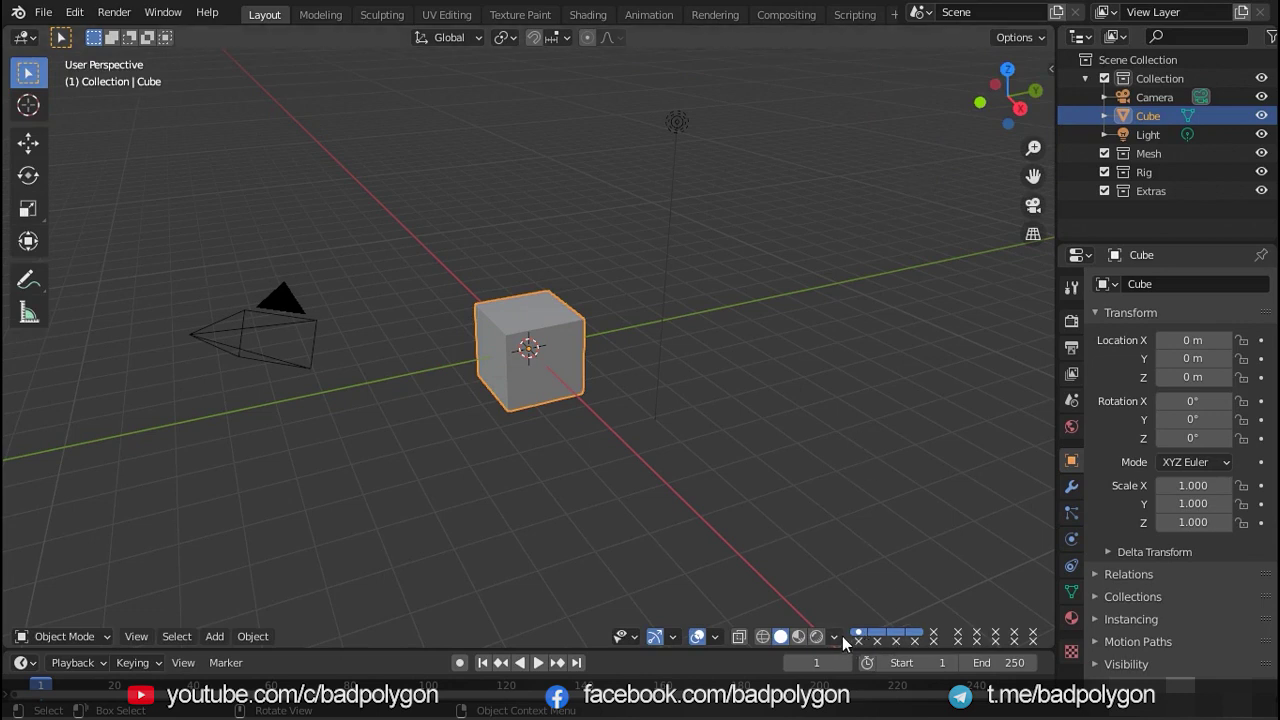
right_click(842, 636)
left_click(830, 675)
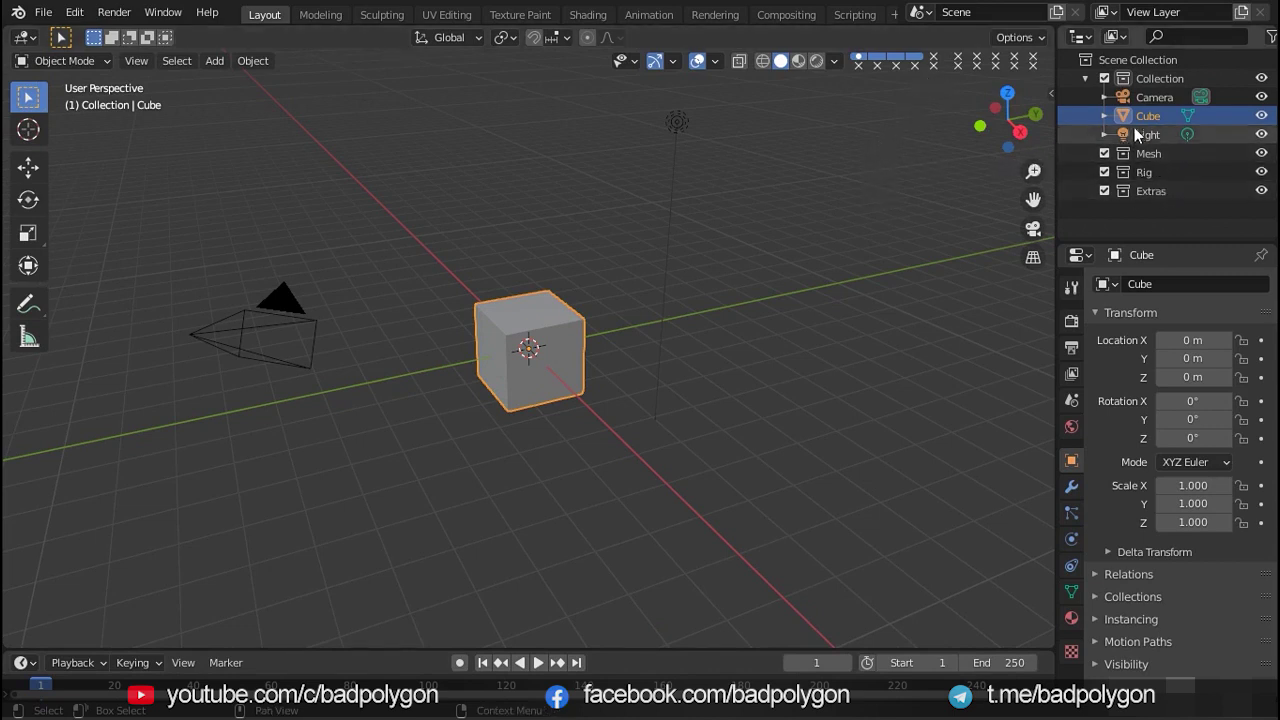
left_click(1156, 153)
left_click(1160, 171)
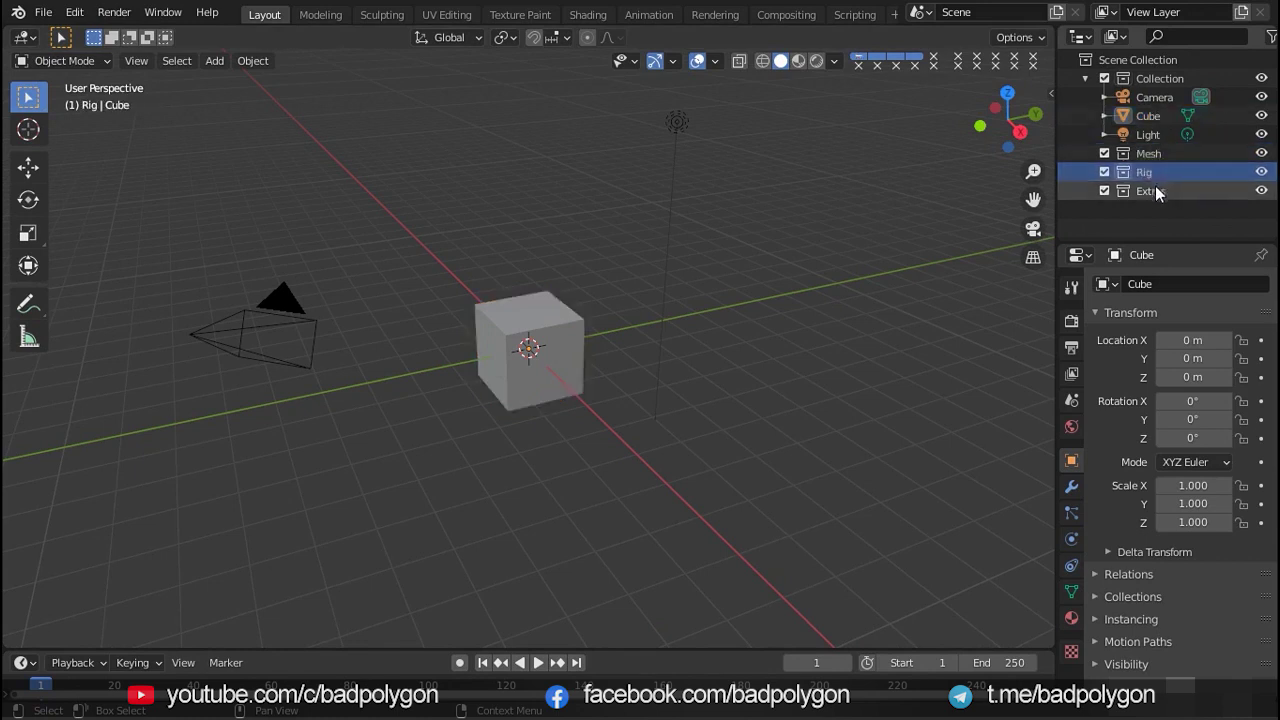
left_click(1152, 190)
left_click(1152, 153)
left_click(1150, 80)
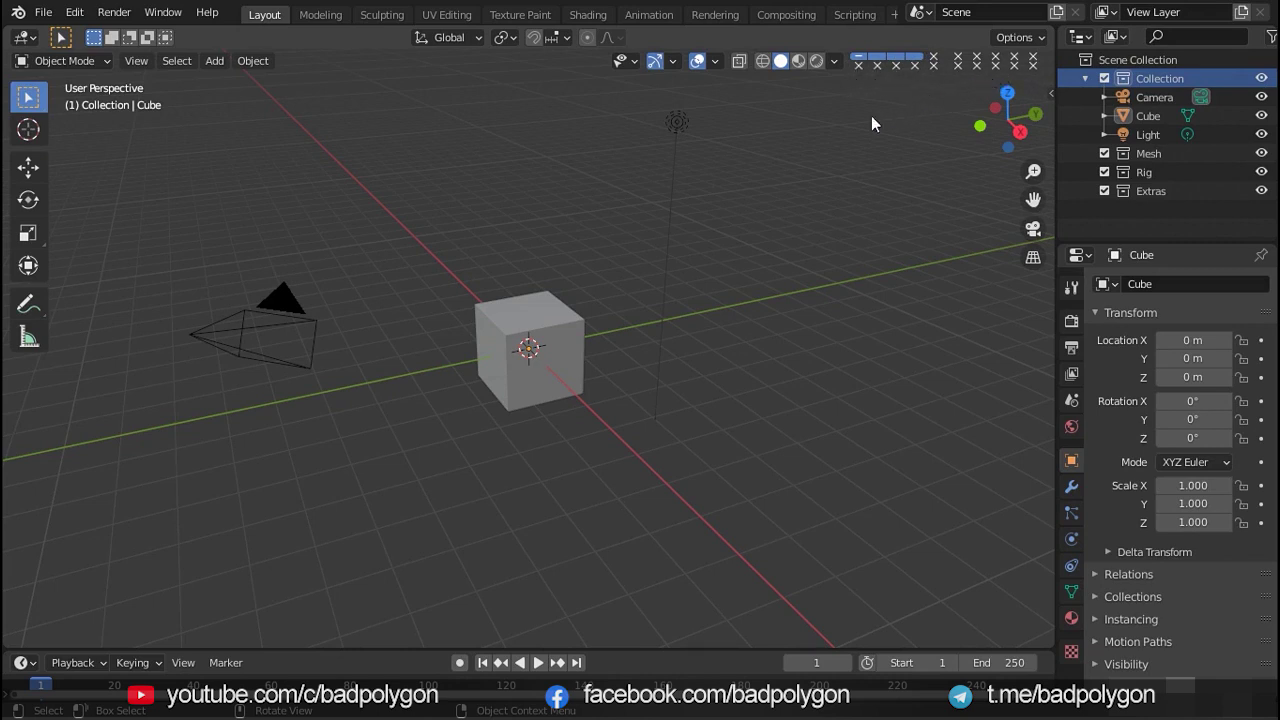
left_click(555, 347)
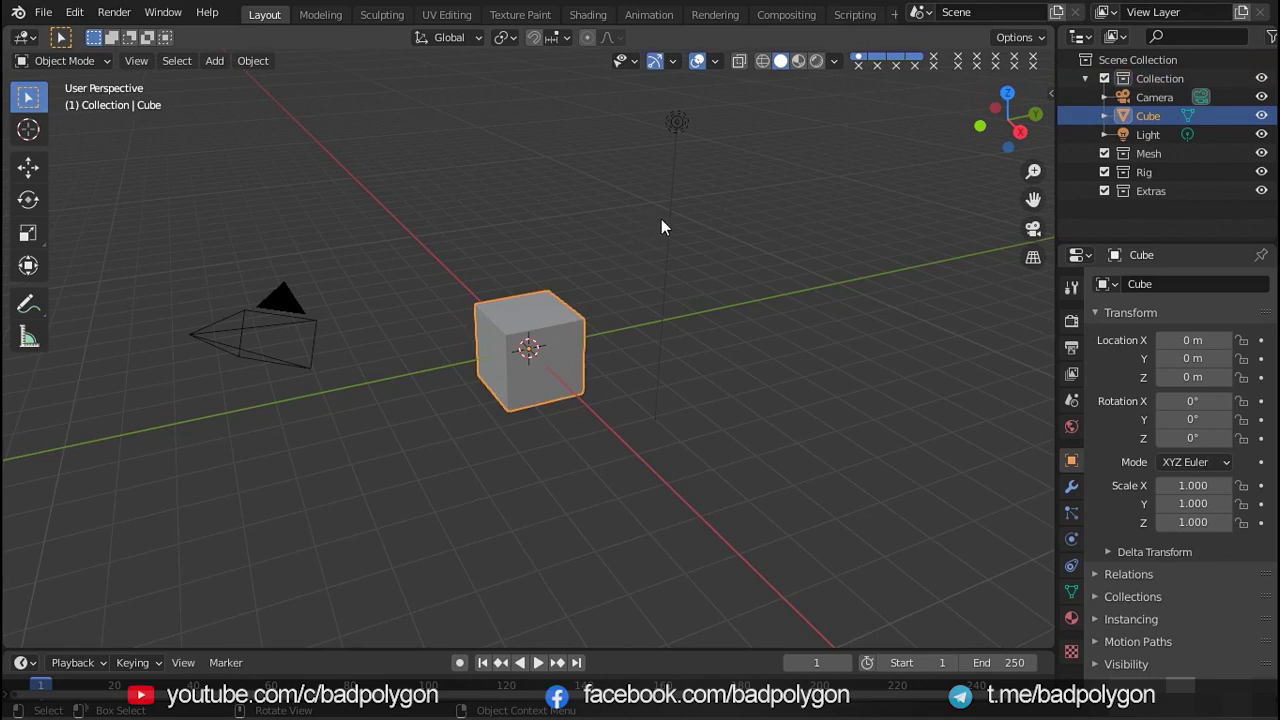
- Open the Collection Manager with M and add a first batch of new collections
key("m")
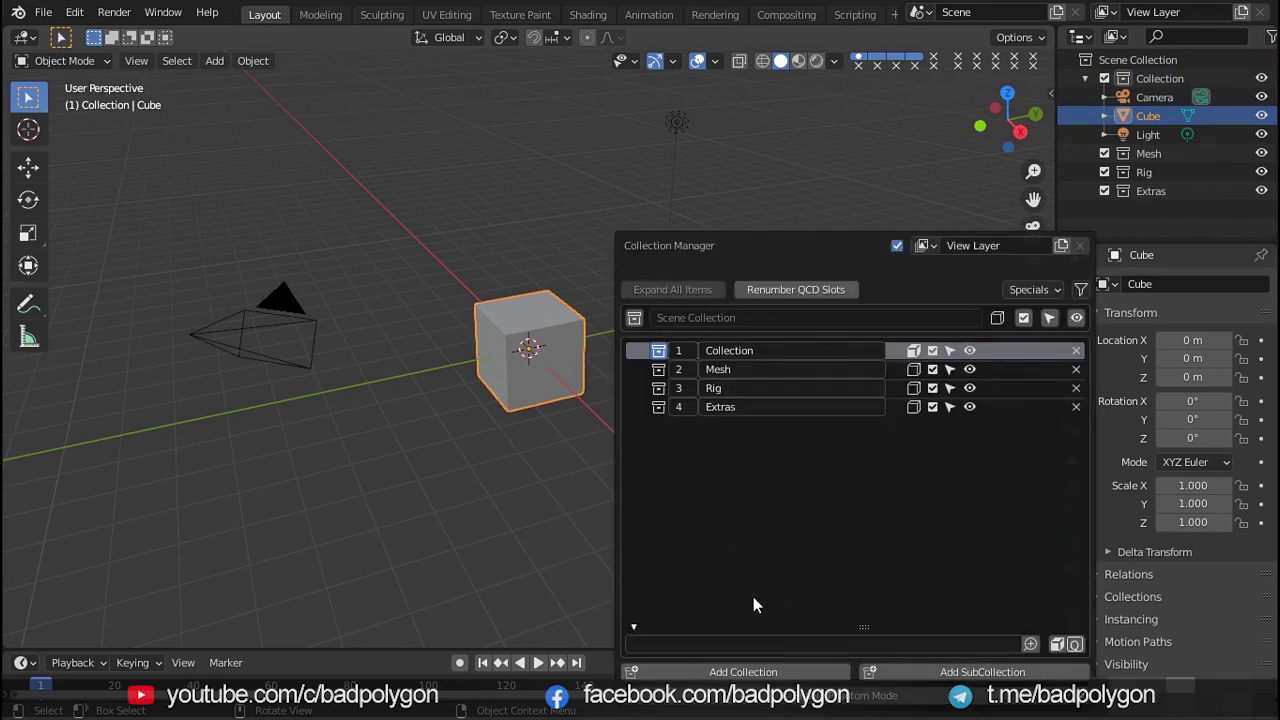
left_click(746, 674)
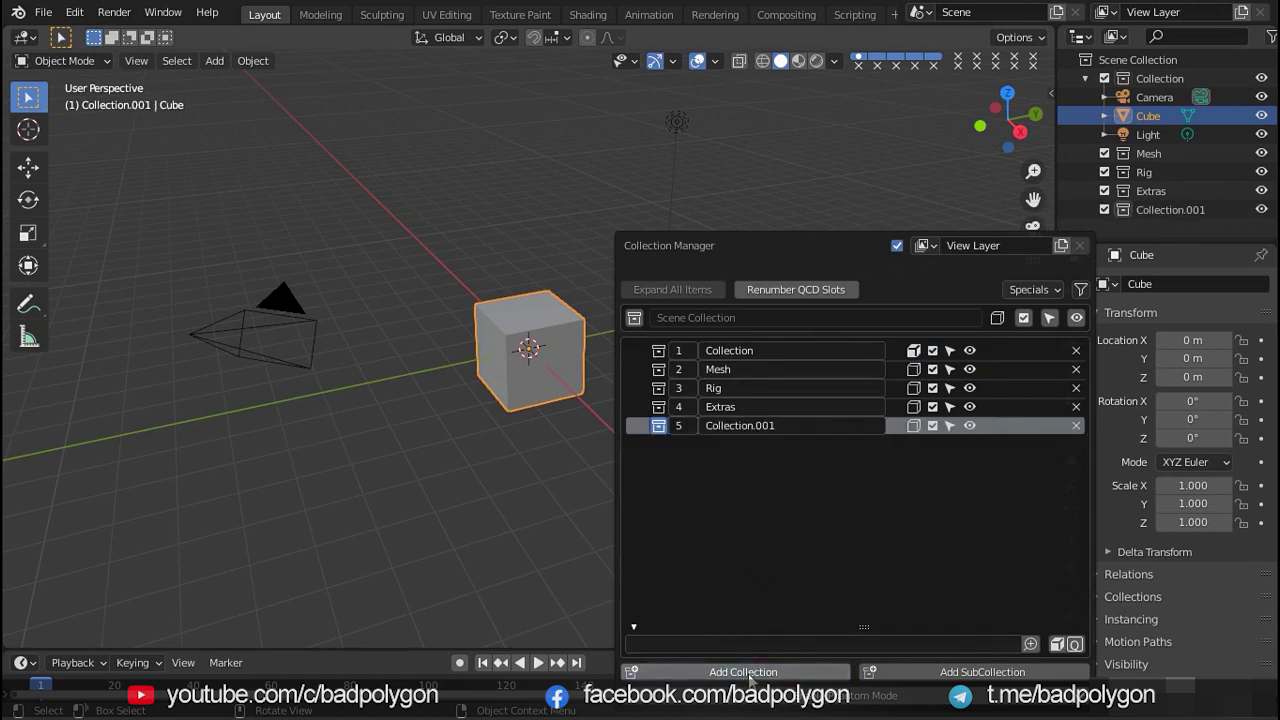
left_click(746, 674)
left_click(746, 674)
left_click(746, 674)
left_click(746, 674)
double_click(747, 674)
left_click(748, 675)
left_click(748, 675)
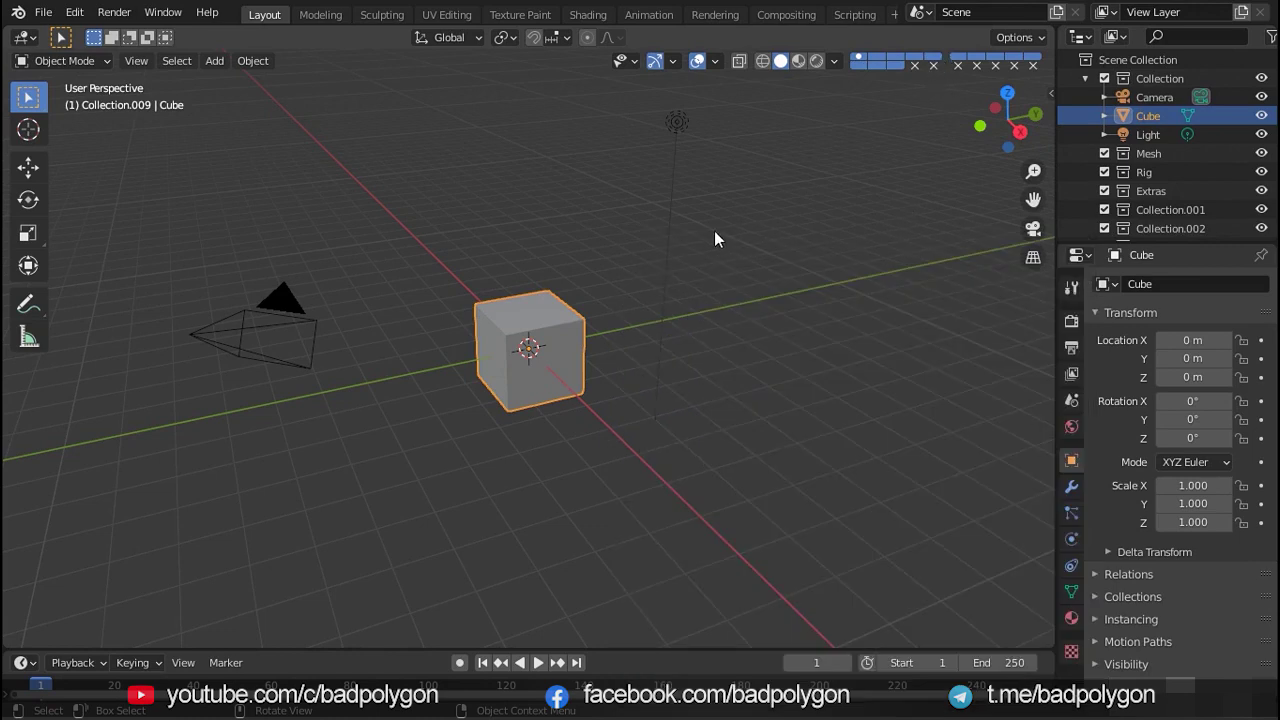
- Reopen the Collection Manager and keep adding collections until Collection.016 exists
key("m")
left_click(872, 676)
left_click(871, 673)
double_click(871, 672)
left_click(871, 672)
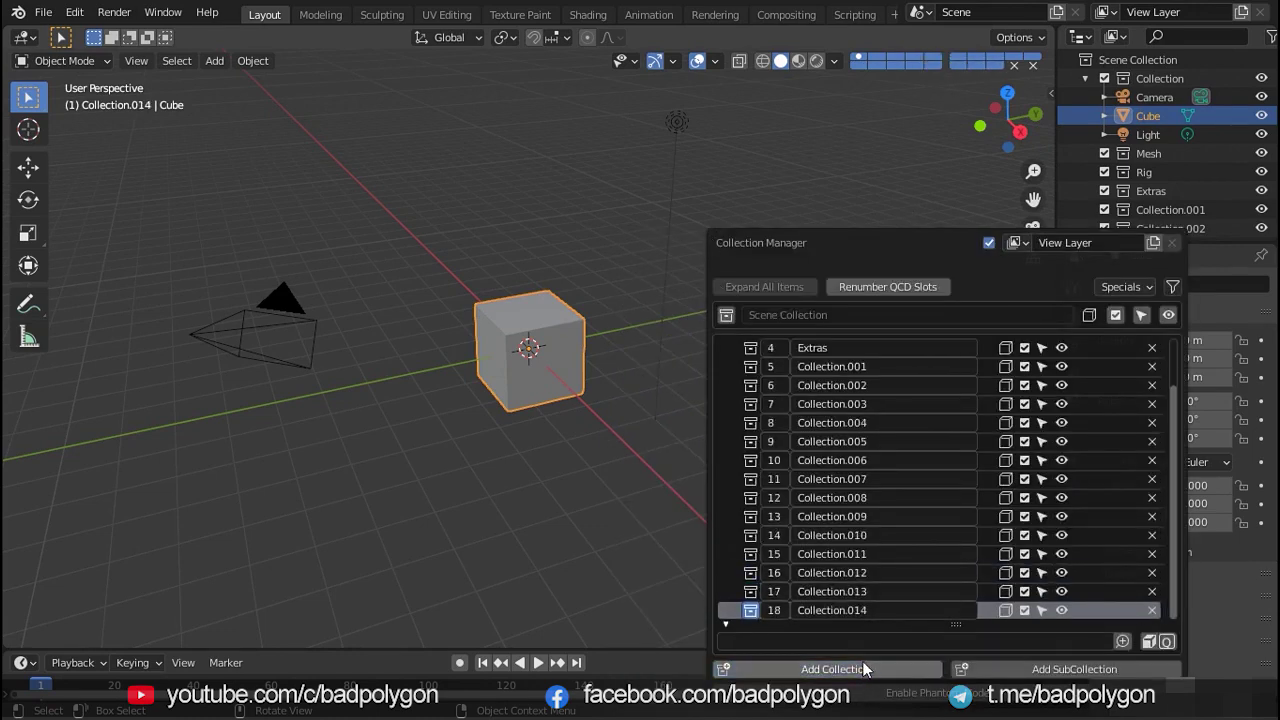
left_click(871, 670)
left_click(871, 669)
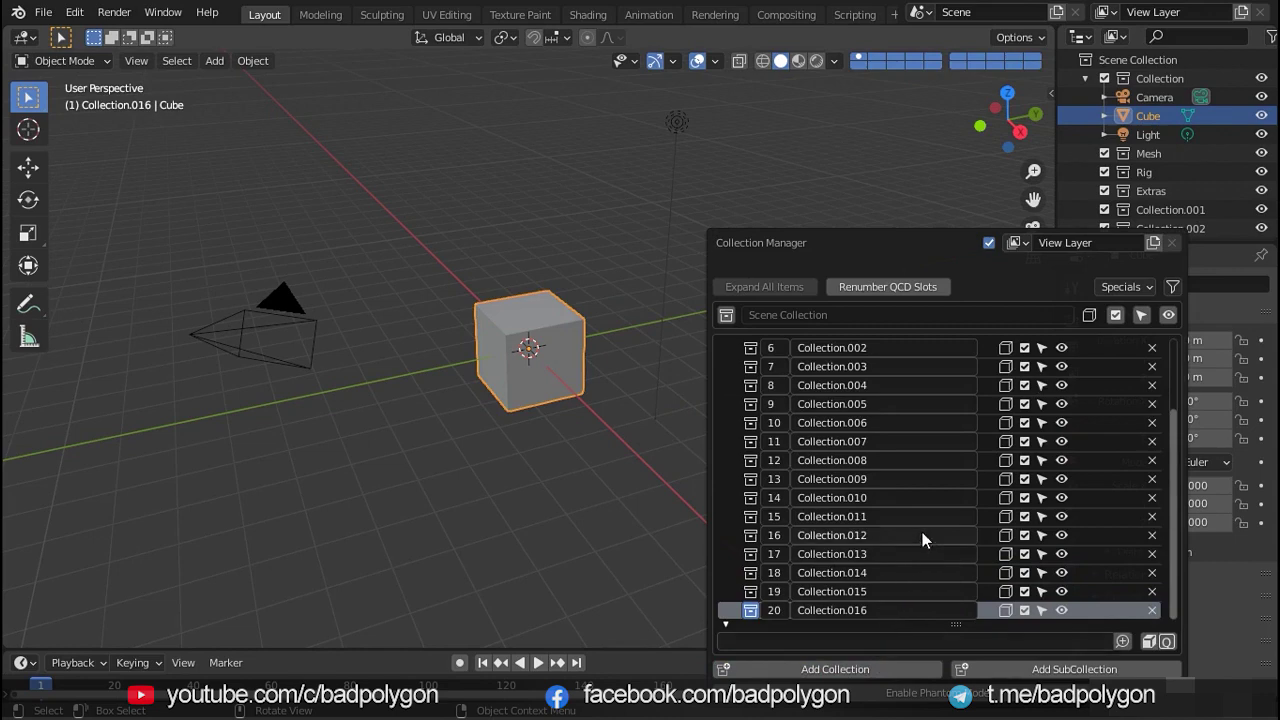
scroll(1177, 476, "up", 5)
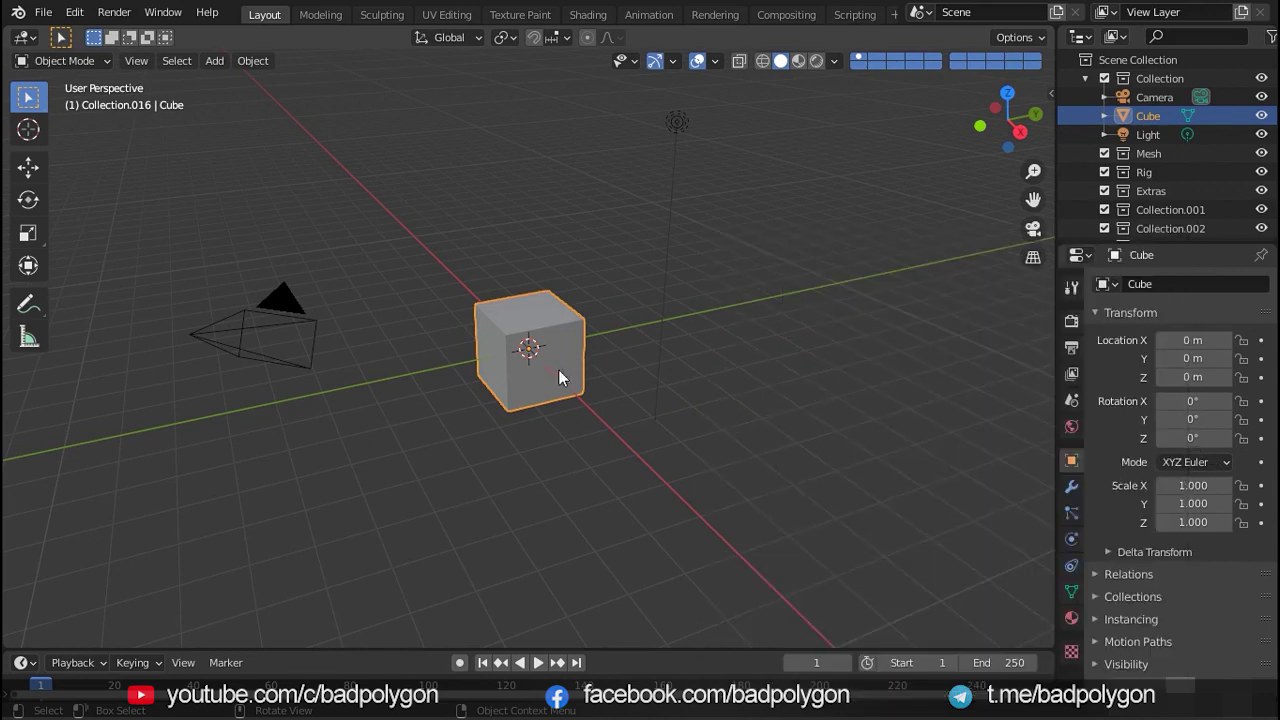
- Reopen the Collection Manager and move the cube among Mesh, Rig and Extras
key("shift+m")
key("m")
key("m")
key("m")
key("m")
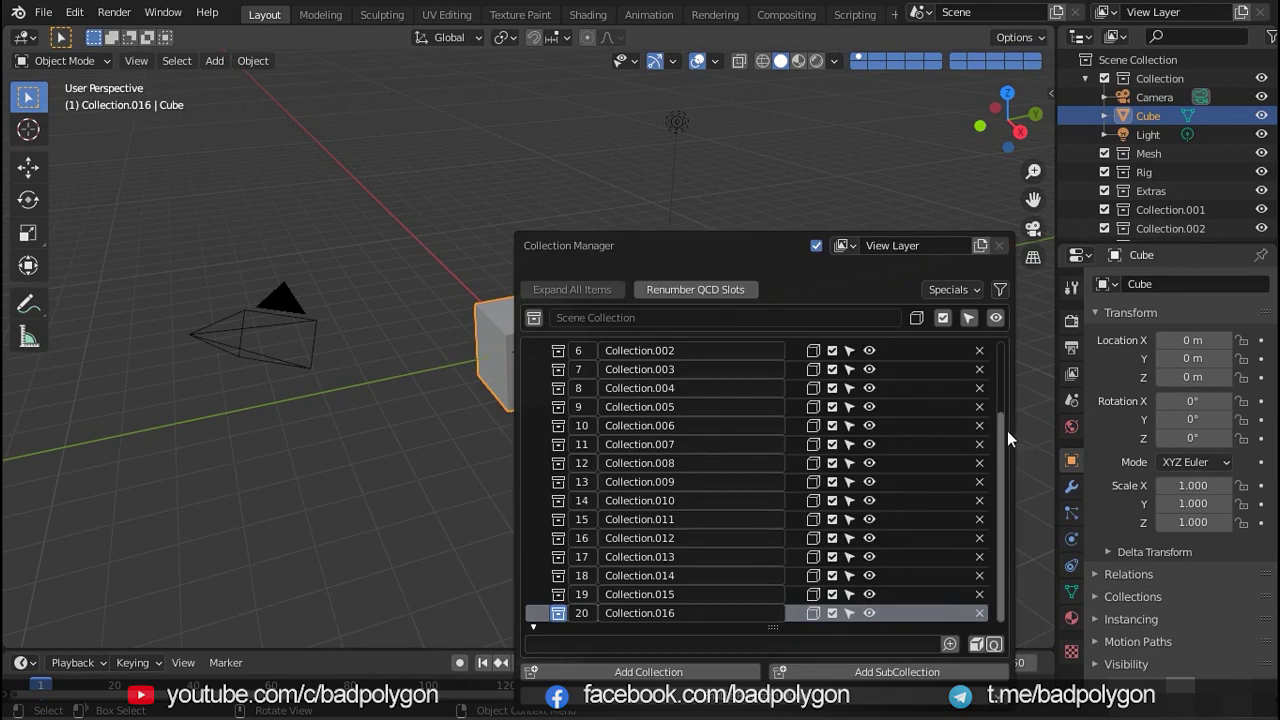
scroll(848, 383, "up", 5)
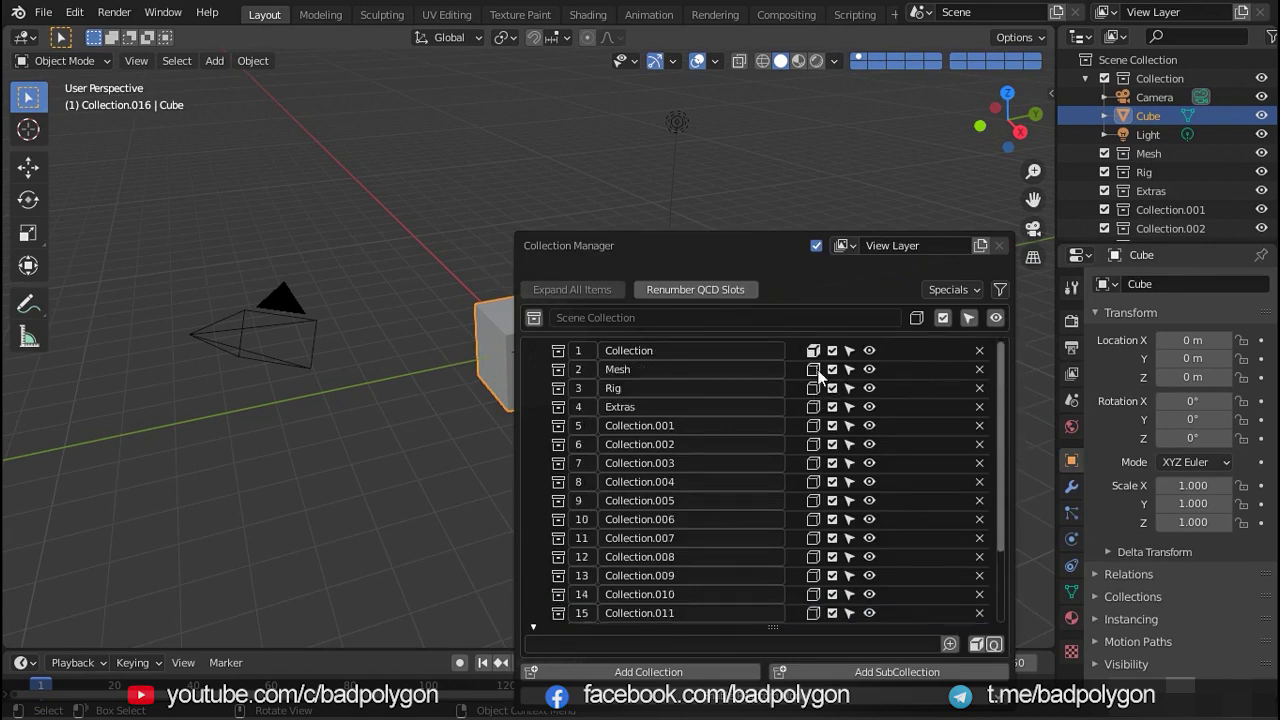
left_click(813, 369)
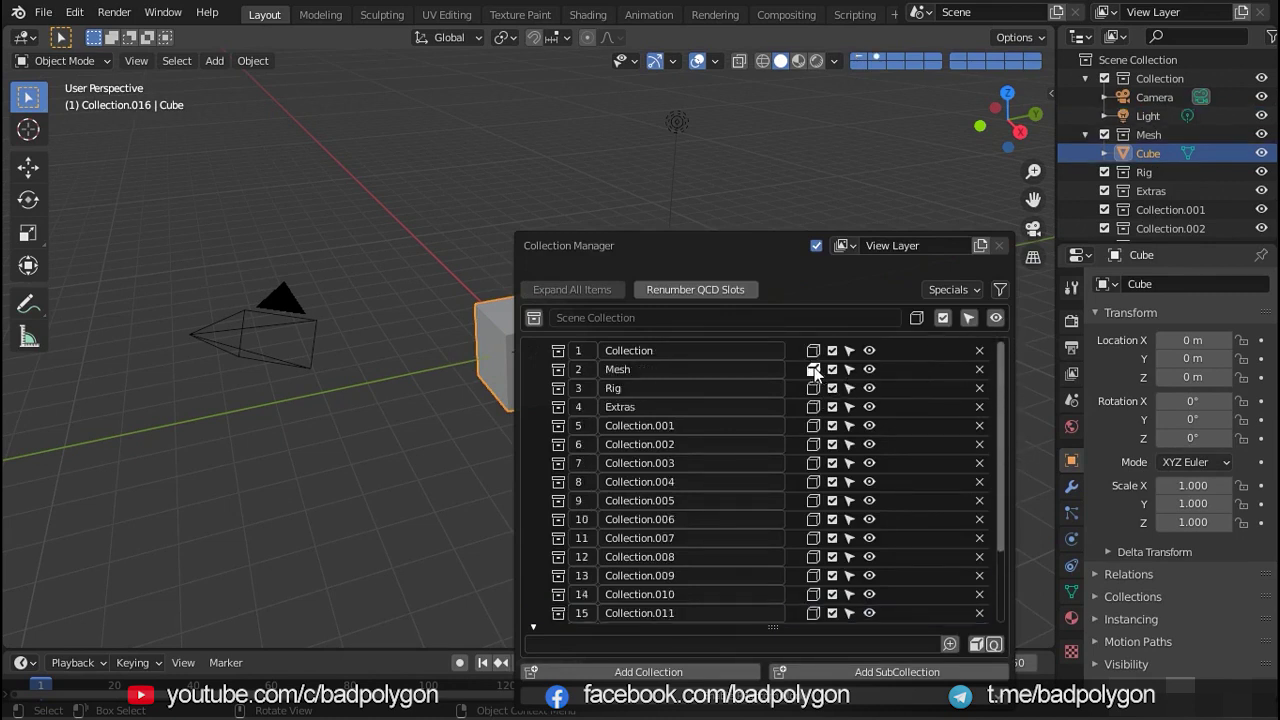
left_click(814, 388)
left_click(813, 406)
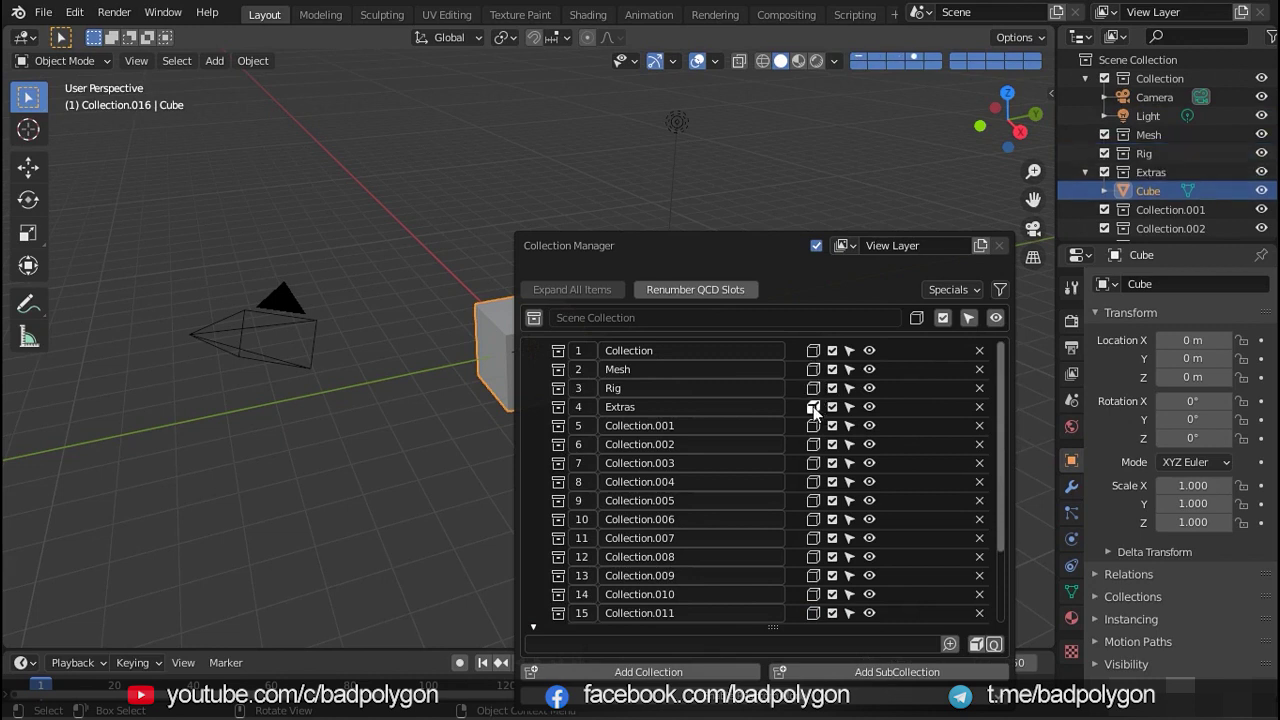
left_click(814, 388)
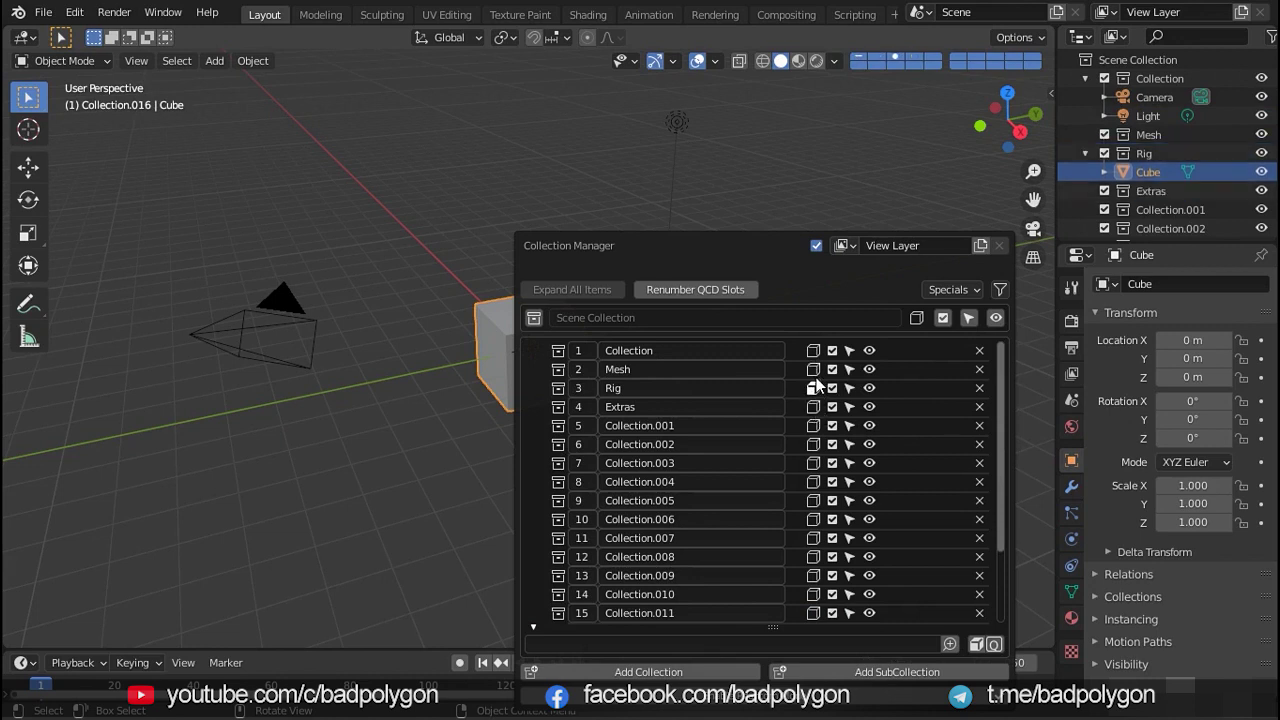
left_click(814, 369)
- Move the cube through Rig, Extras, Collection.001 and Collection.002, ending back in Mesh
left_click(814, 388)
left_click(813, 406)
left_click(812, 425)
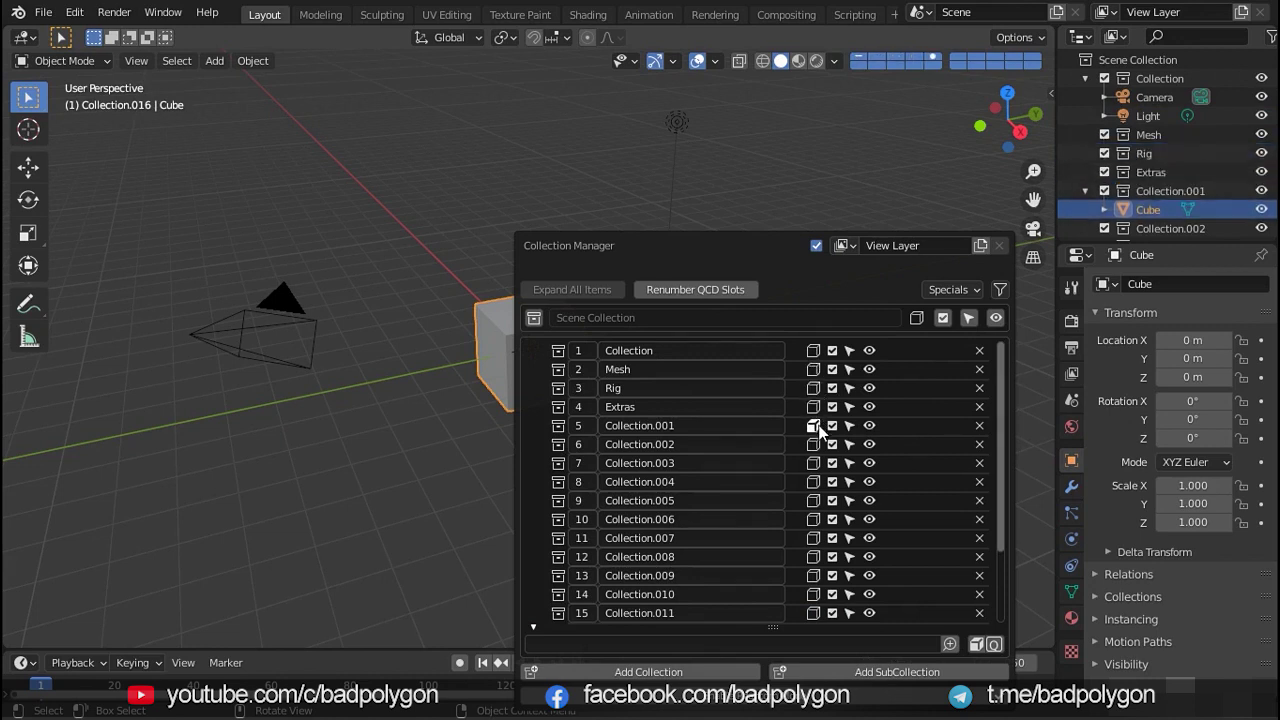
left_click(813, 444)
left_click(813, 425)
left_click(813, 406)
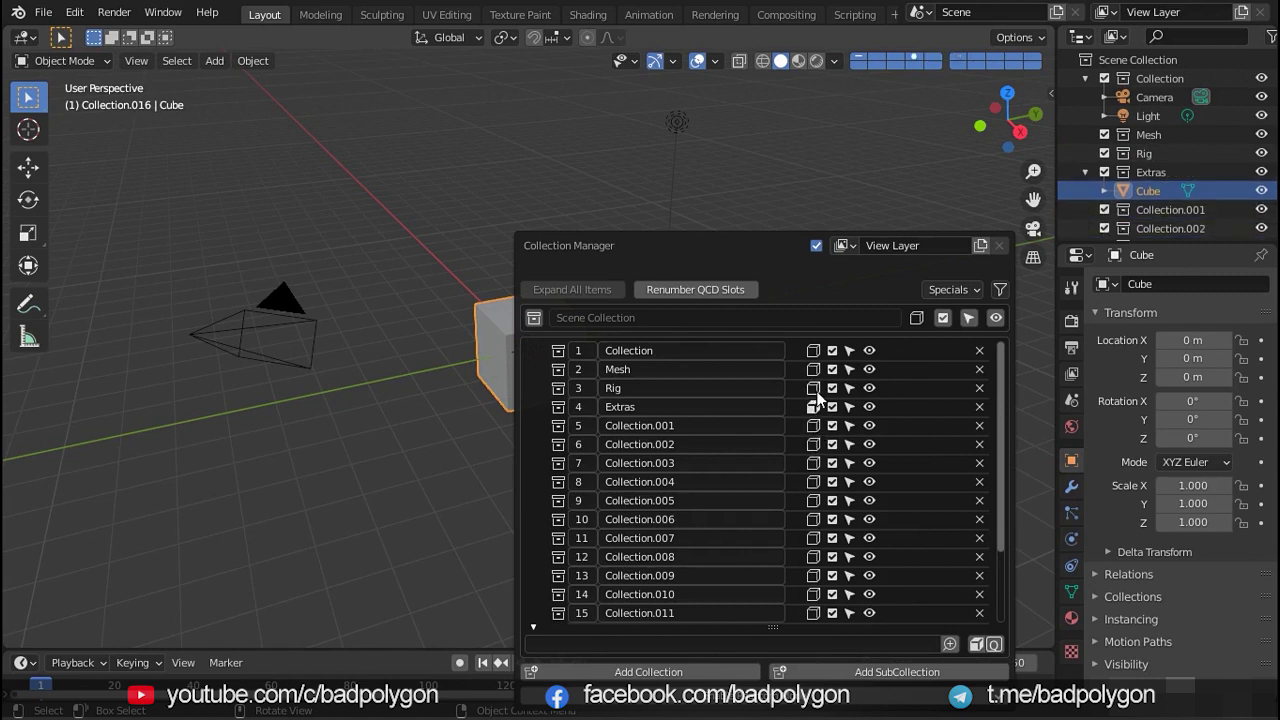
left_click(814, 388)
left_click(813, 369)
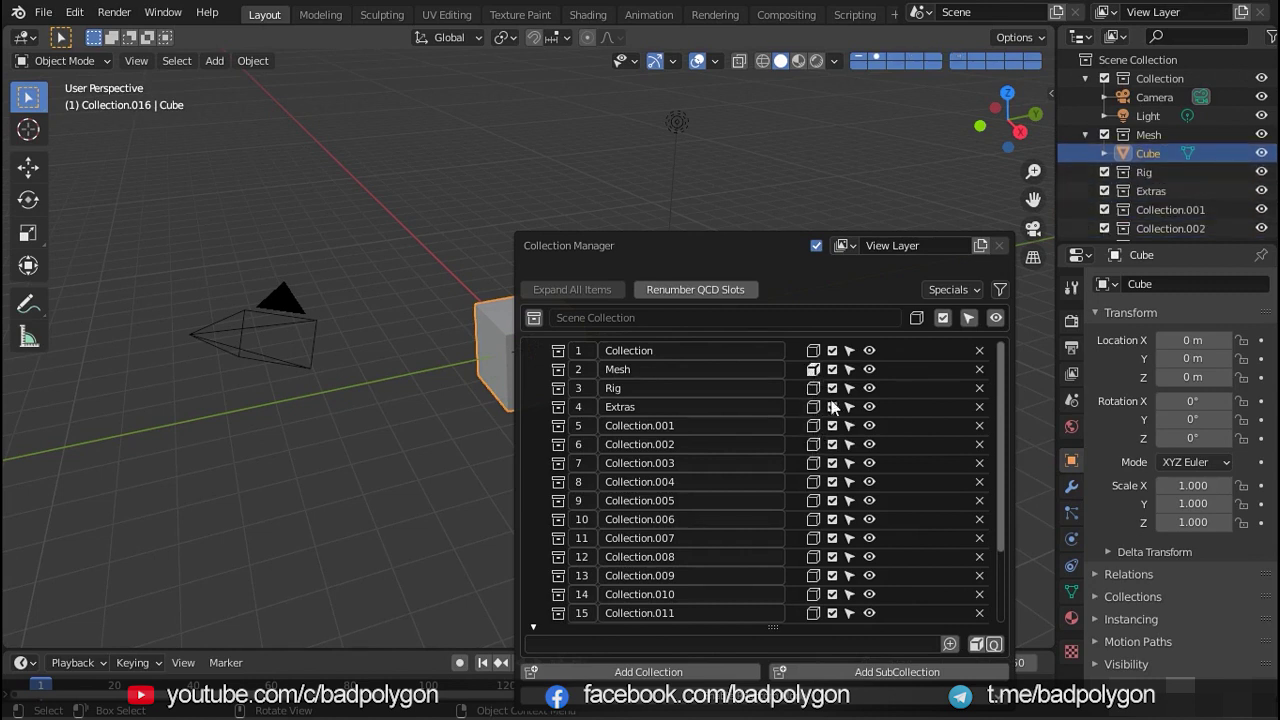
- Exclude Rig, Extras and Collection.001 from the view layer, then re-enable all three
left_click(832, 388)
left_click(832, 406)
left_click(832, 425)
left_click(831, 425)
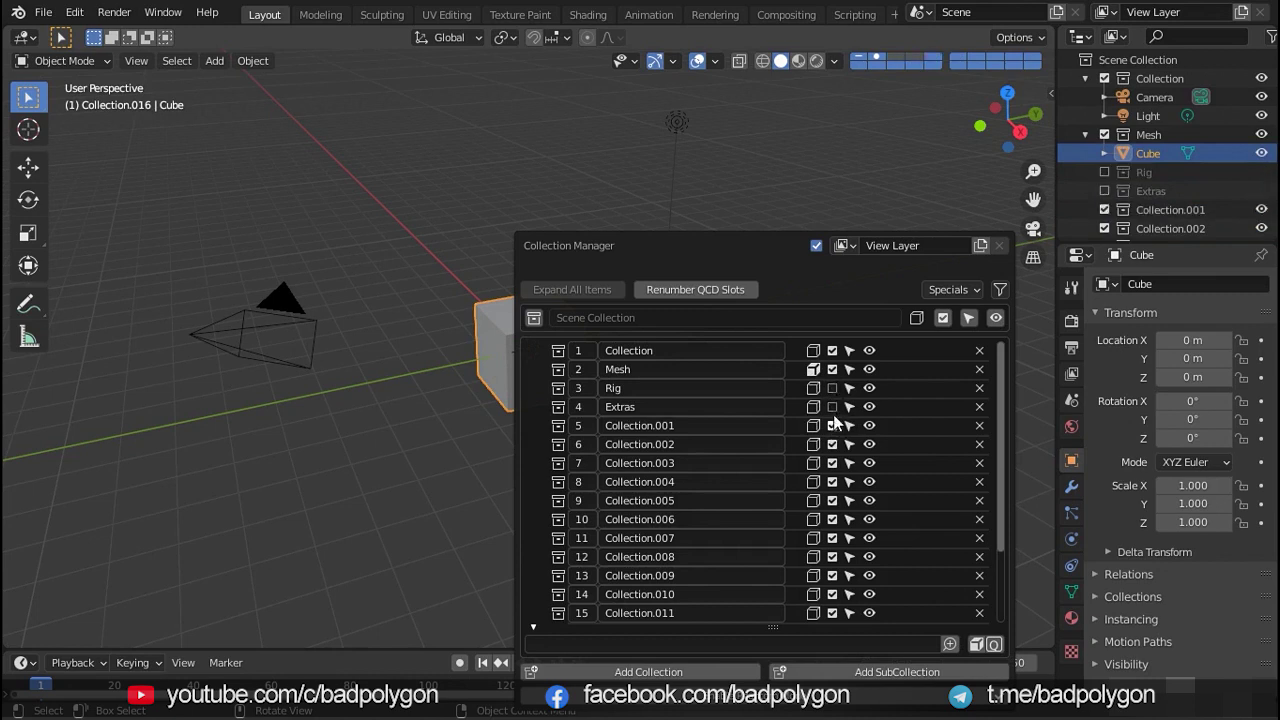
left_click(832, 425)
left_click(832, 387)
left_click(832, 406)
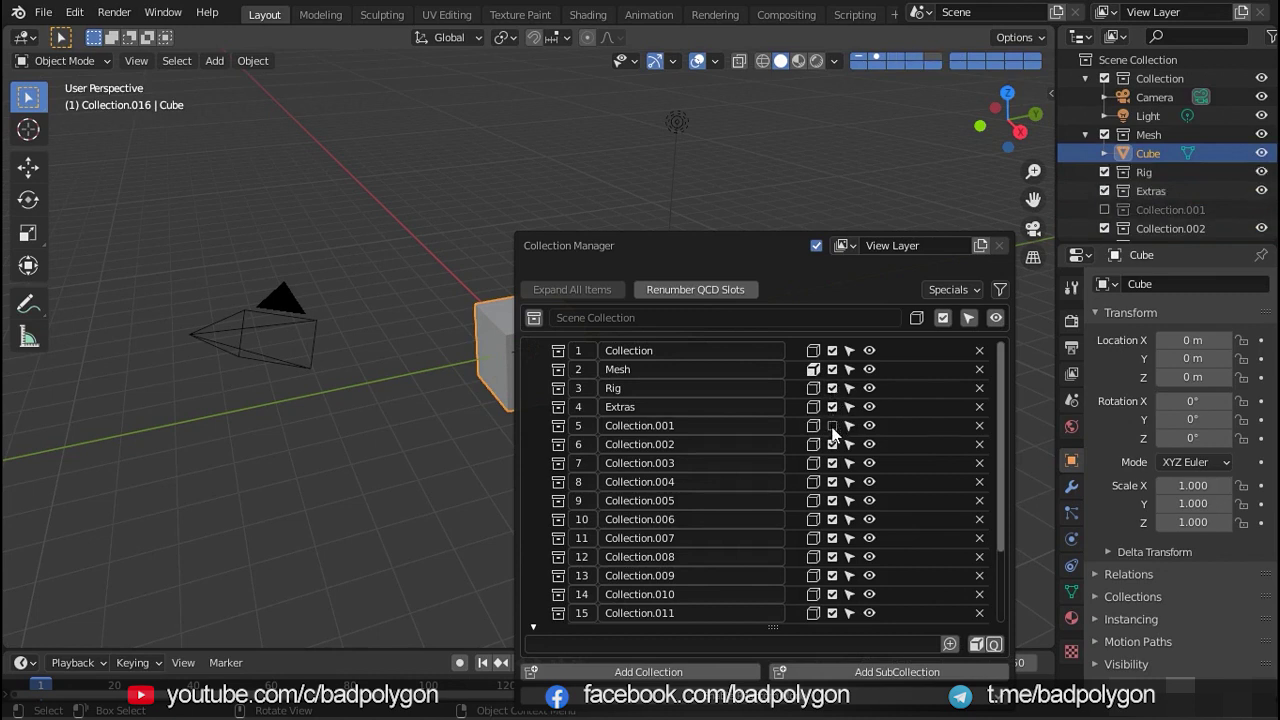
left_click(832, 425)
- Hide and re-show the Rig collection, then browse the Specials menu and list filter options
left_click(866, 388)
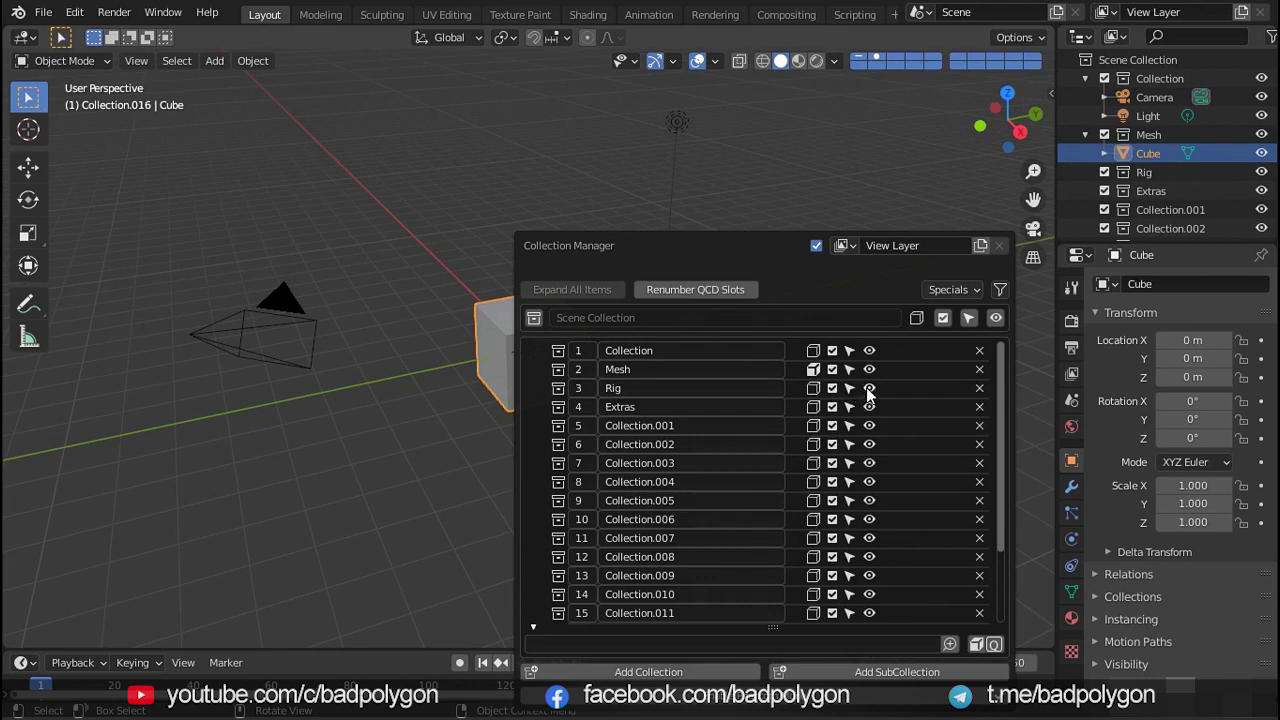
left_click(866, 389)
left_click(966, 292)
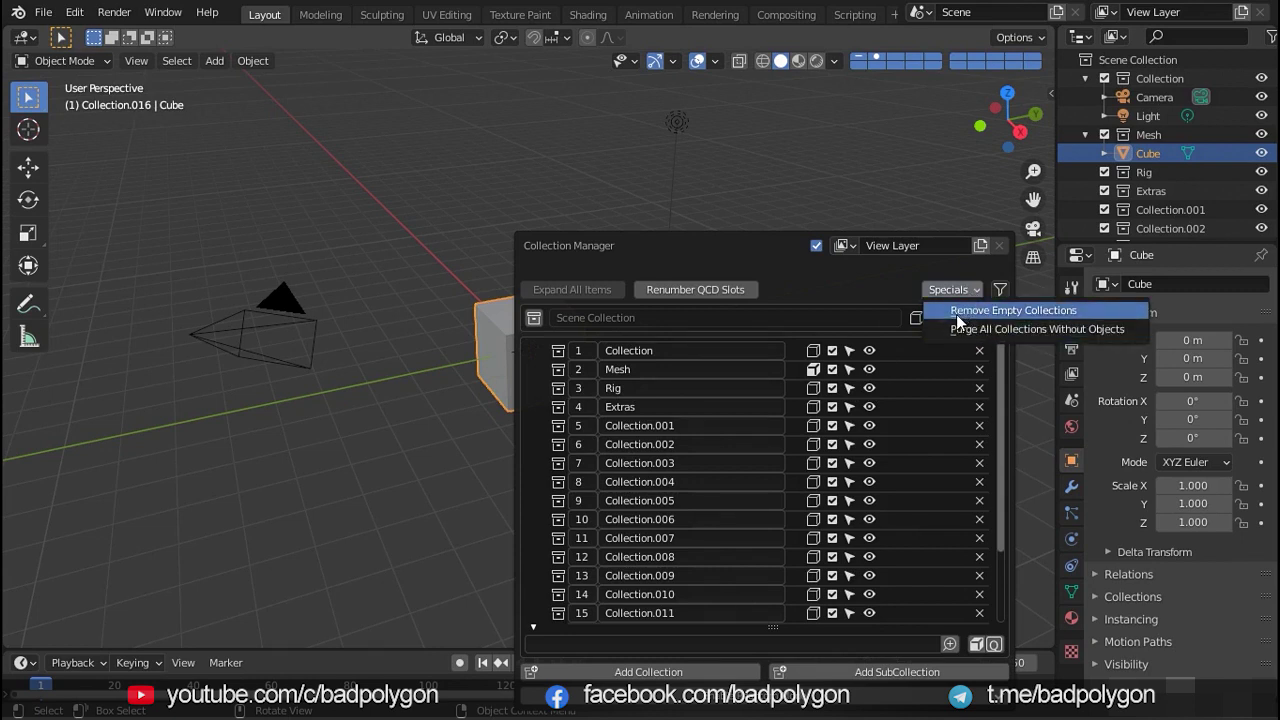
left_click(999, 290)
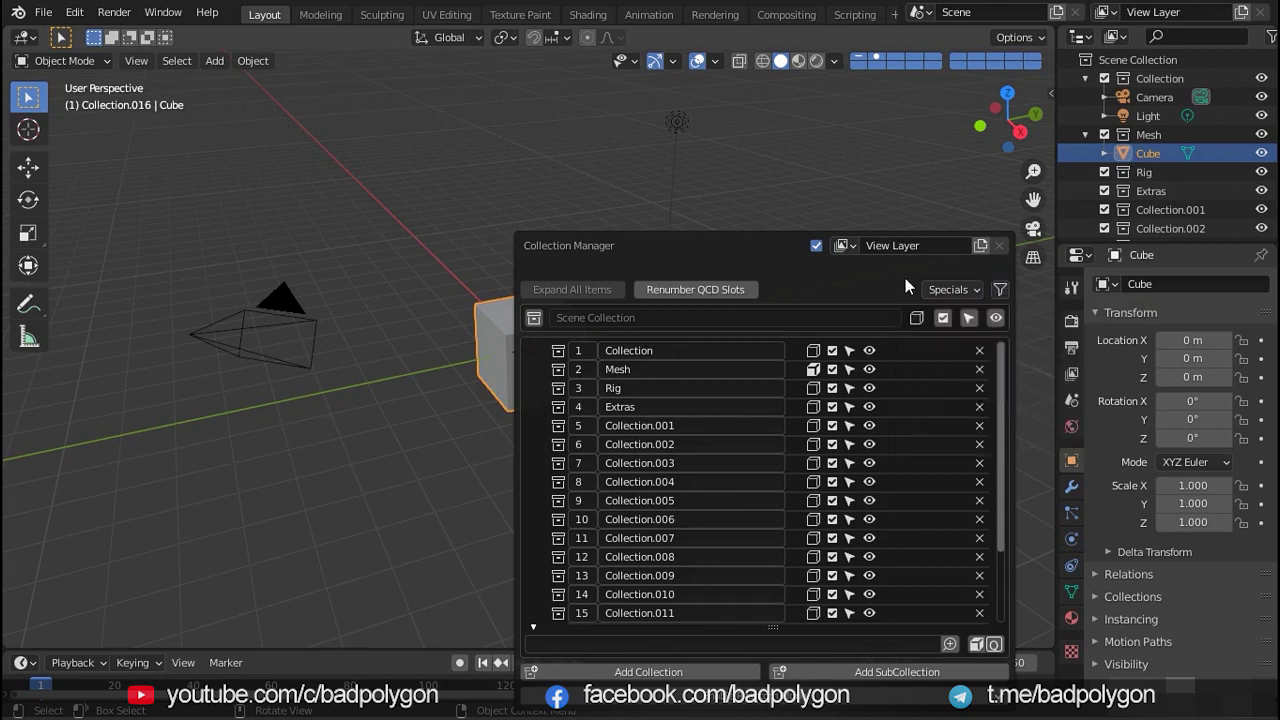
left_click(854, 245)
left_click(854, 245)
left_click(854, 245)
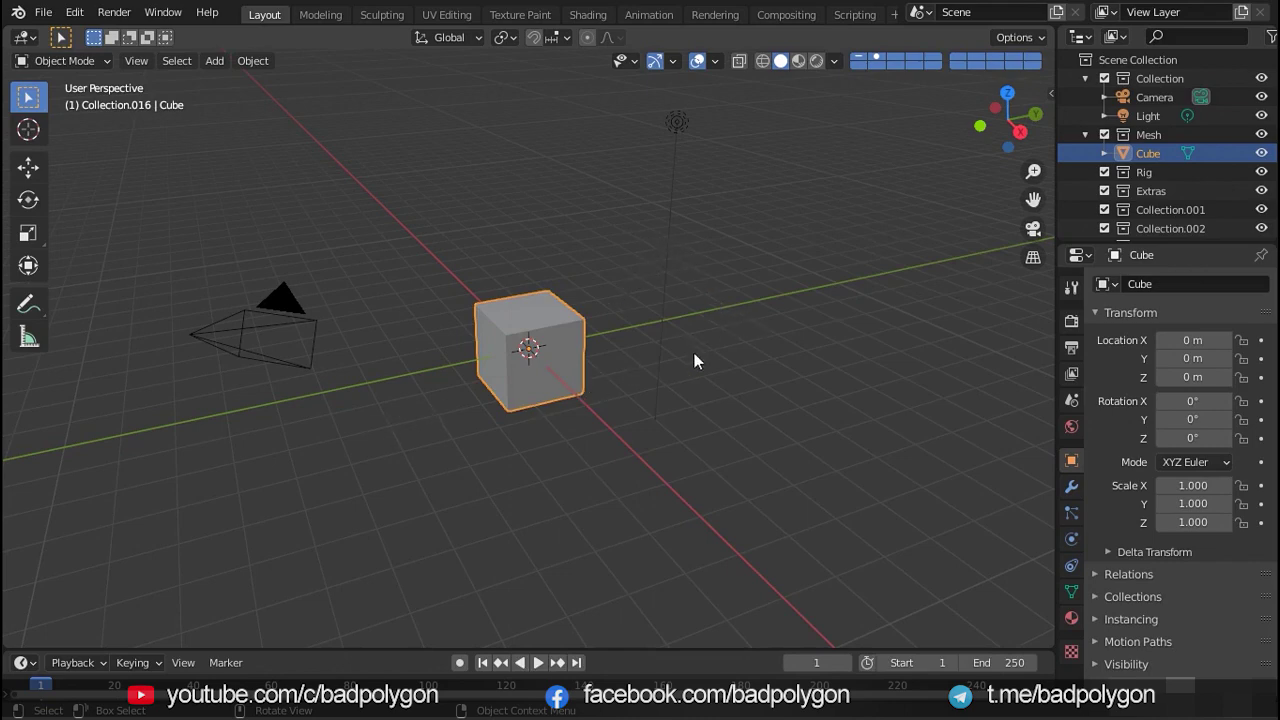
- Orbit and zoom the viewport in close on the cube
mouse_move(694, 353)
middle_mouse_down()
mouse_move(591, 366)
mouse_move(626, 351)
mouse_move(626, 377)
mouse_move(643, 329)
mouse_move(676, 317)
middle_mouse_up()
scroll(552, 328, "up", 4)
scroll(551, 337, "up", 2)
scroll(619, 313, "down", 4)
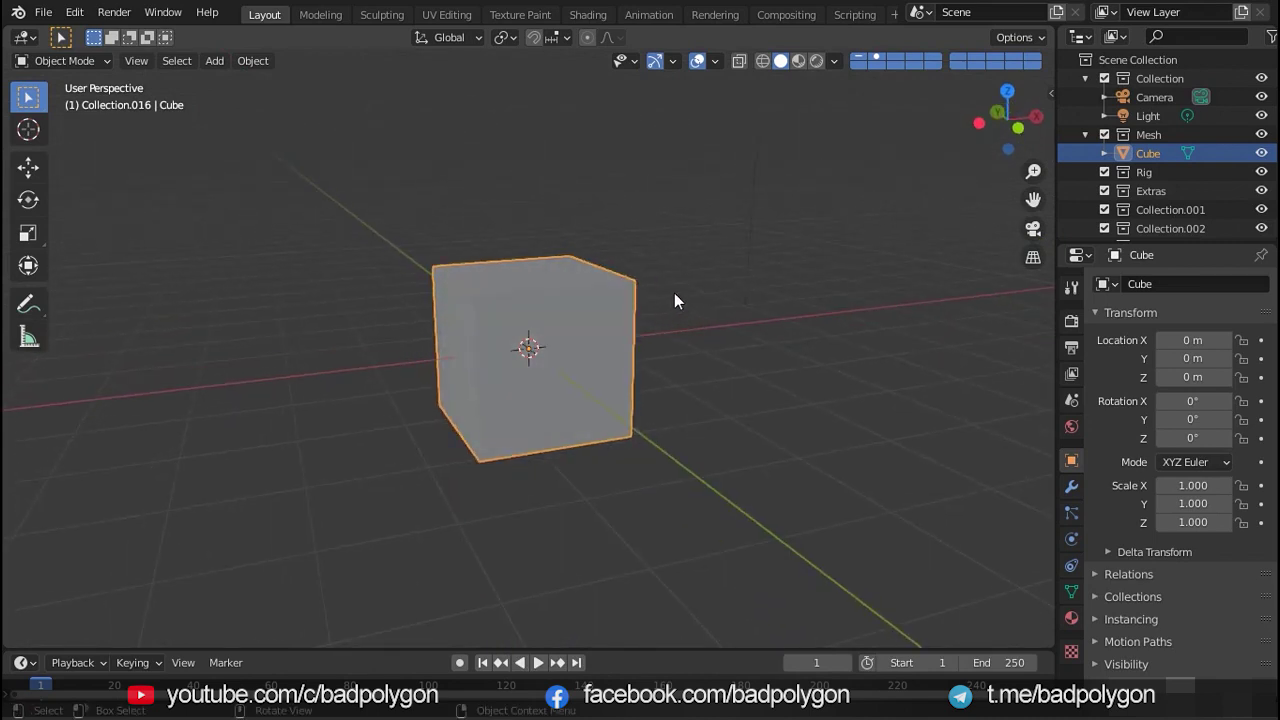
- Use the QCD move popup to send the cube to Rig, then back to Mesh
key("m")
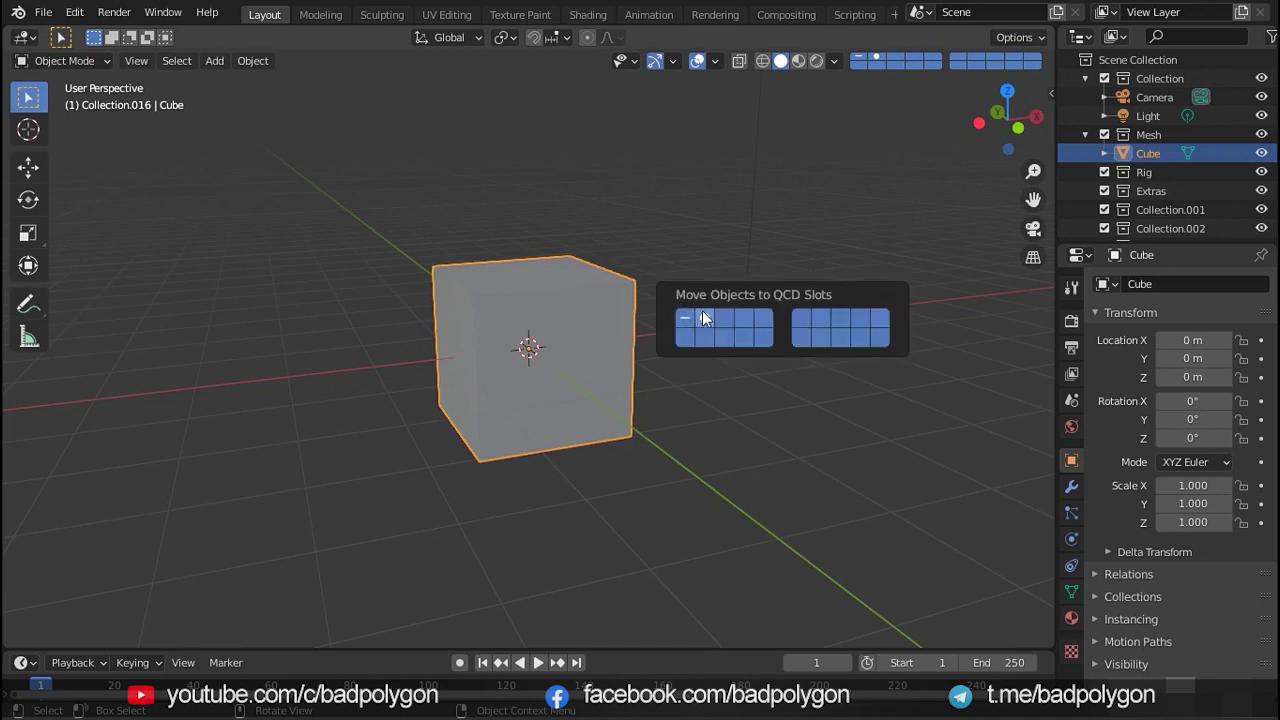
left_click(722, 320)
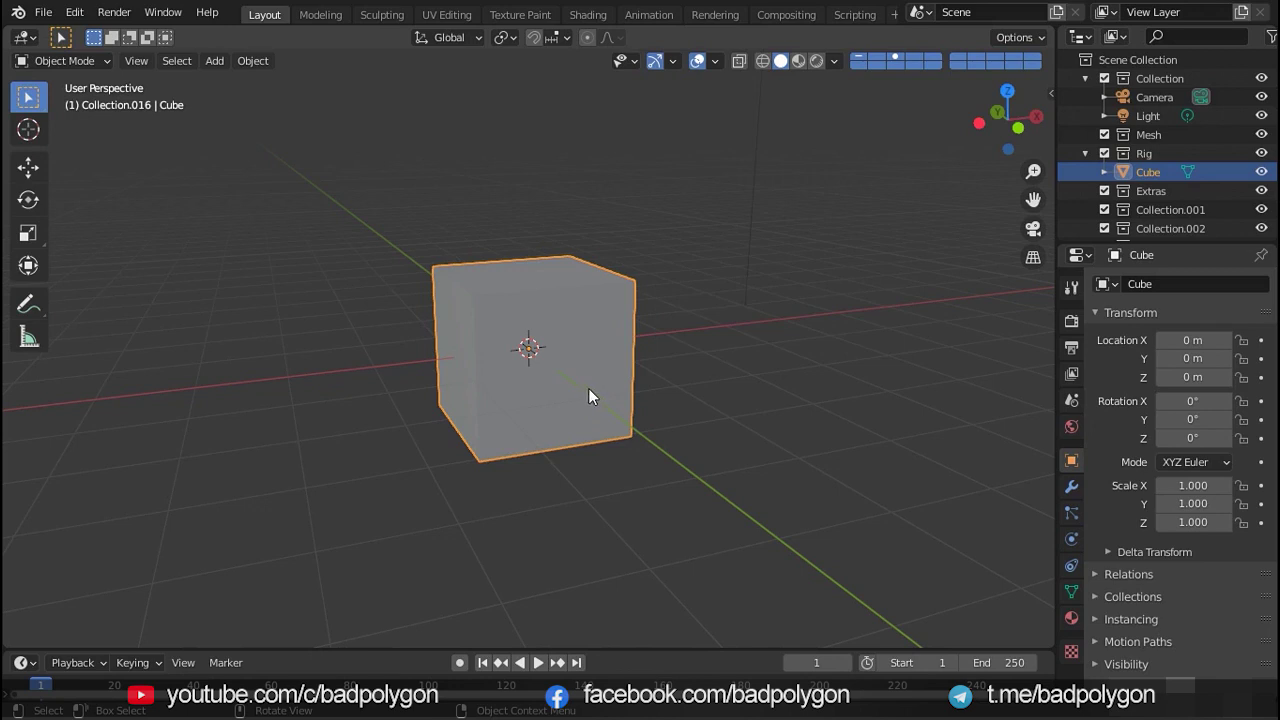
middle_click_drag(588, 392, 668, 407)
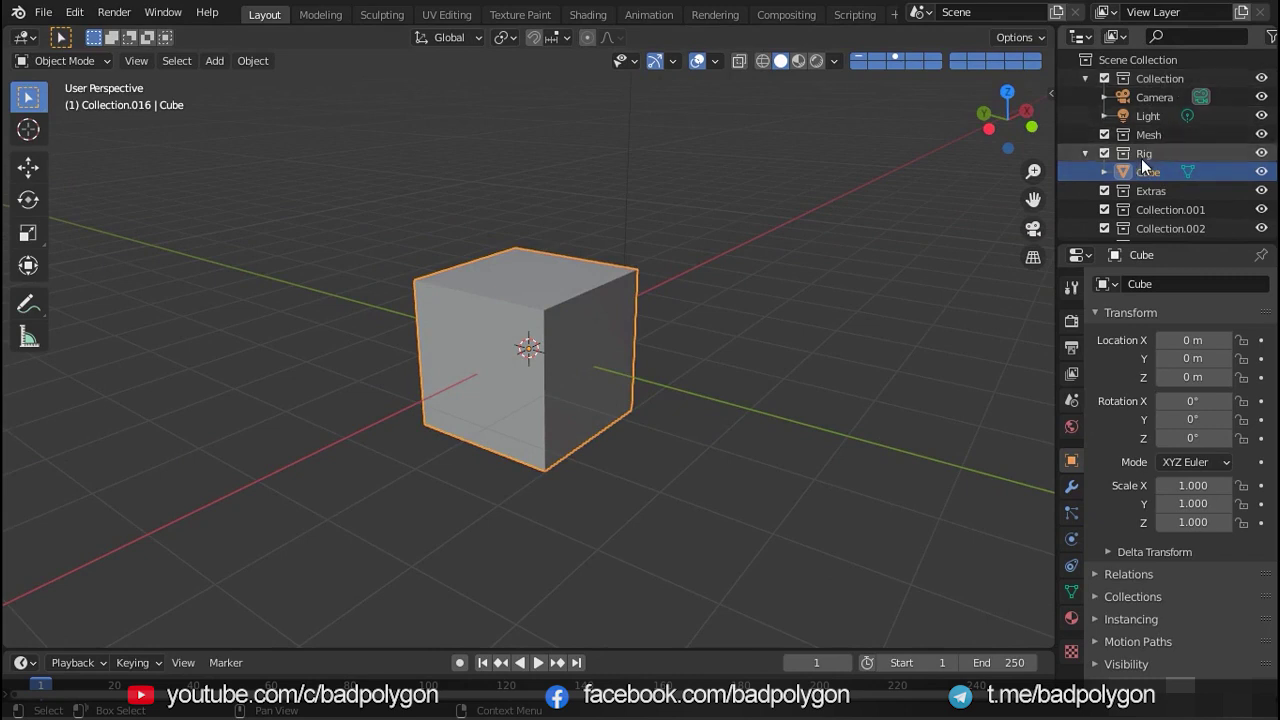
key("m")
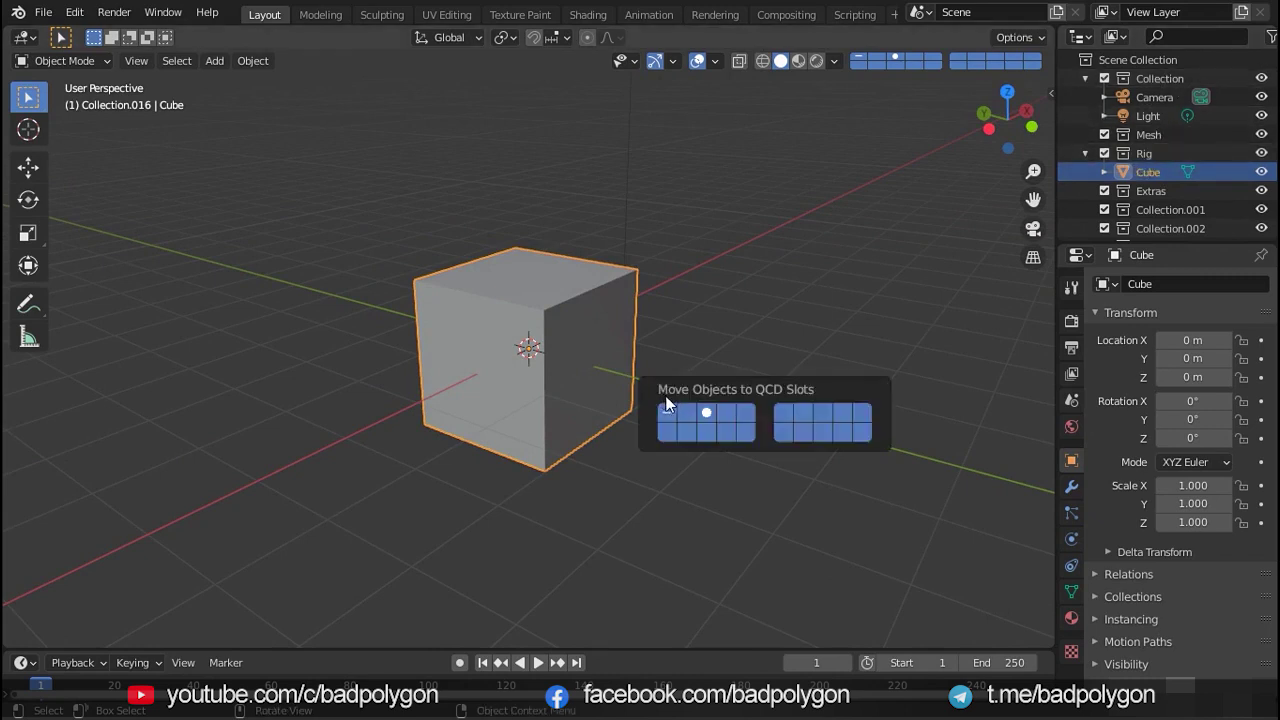
left_click(664, 404)
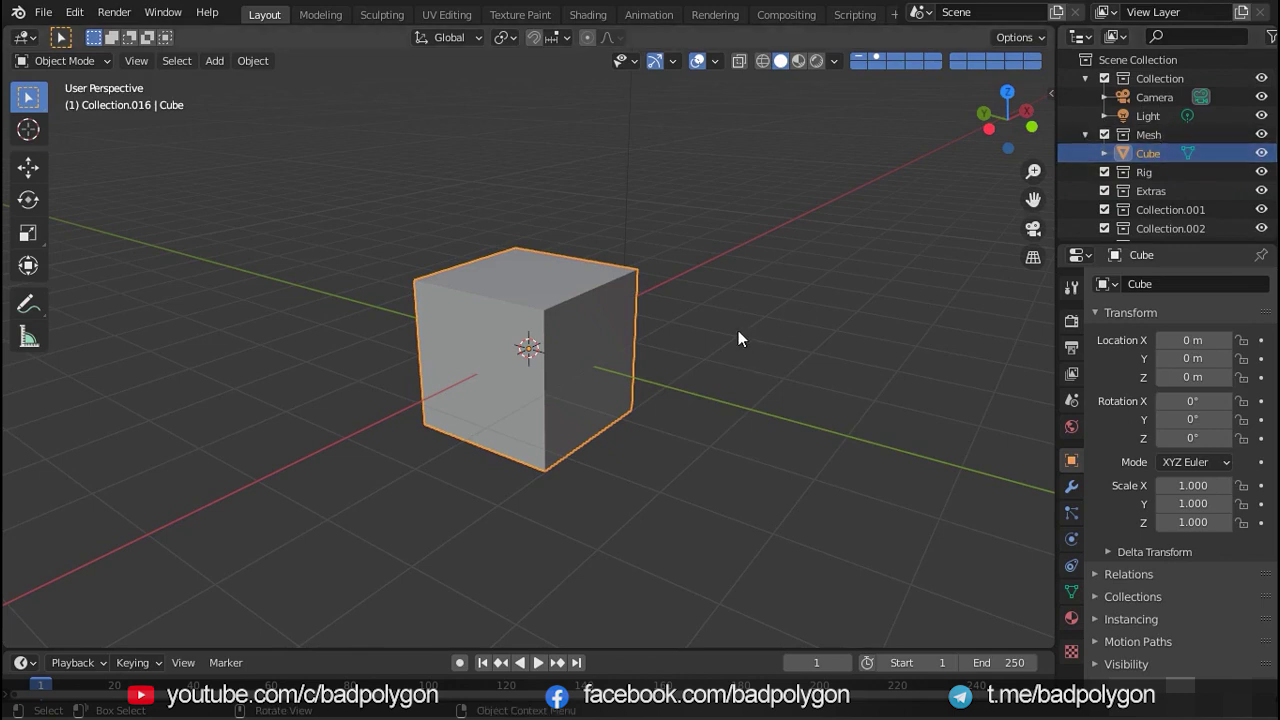
- Move the cube to QCD slot 12, then to slots 18, 17 and 16 with Alt+number keys
key("m")
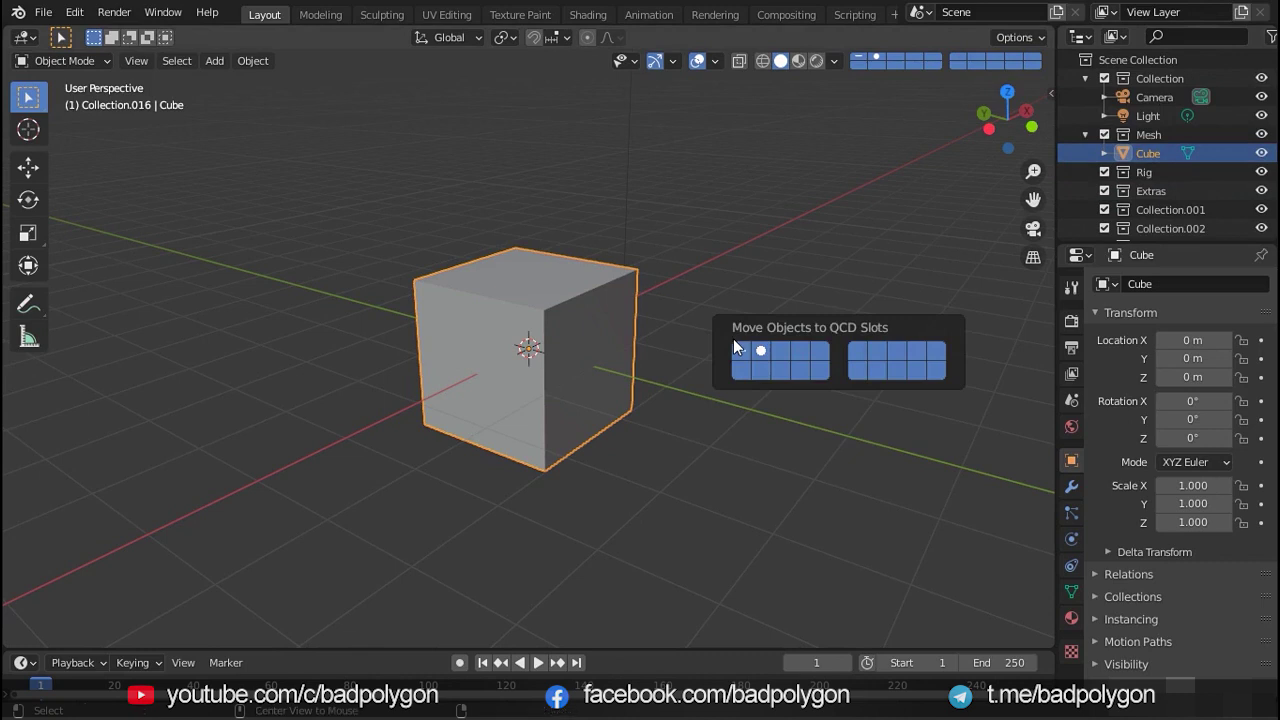
key("alt+2")
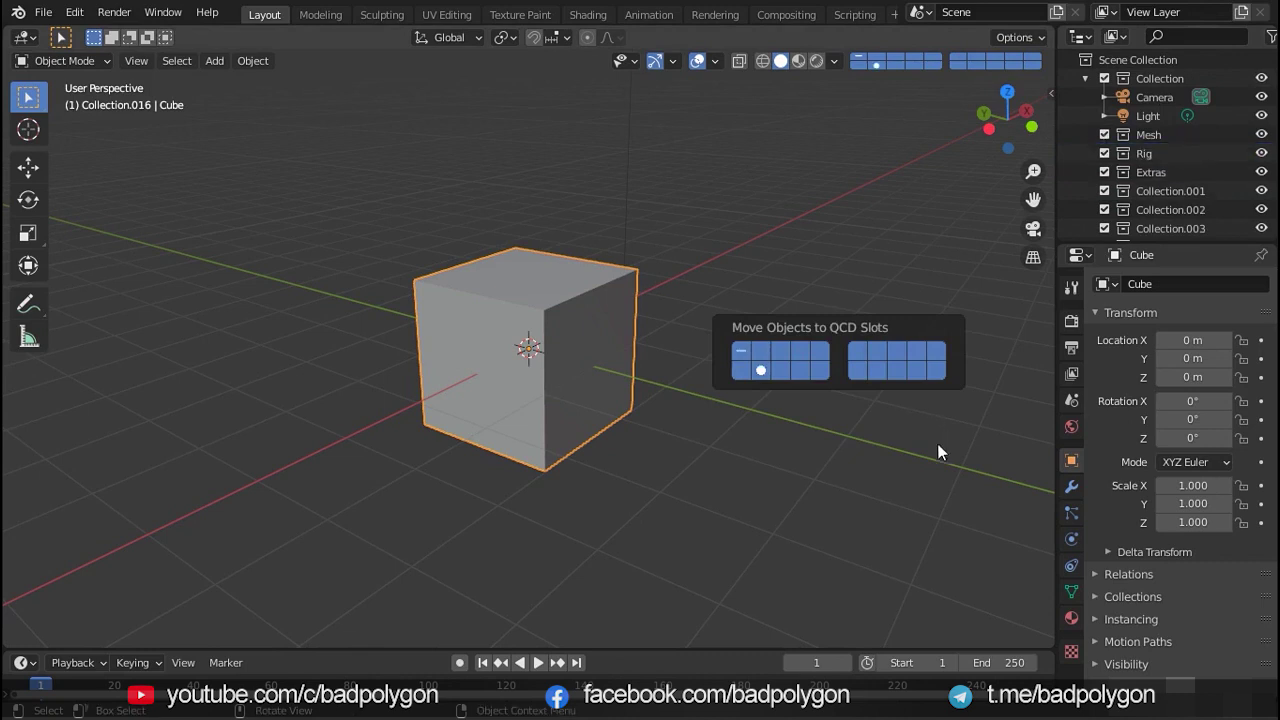
key("m")
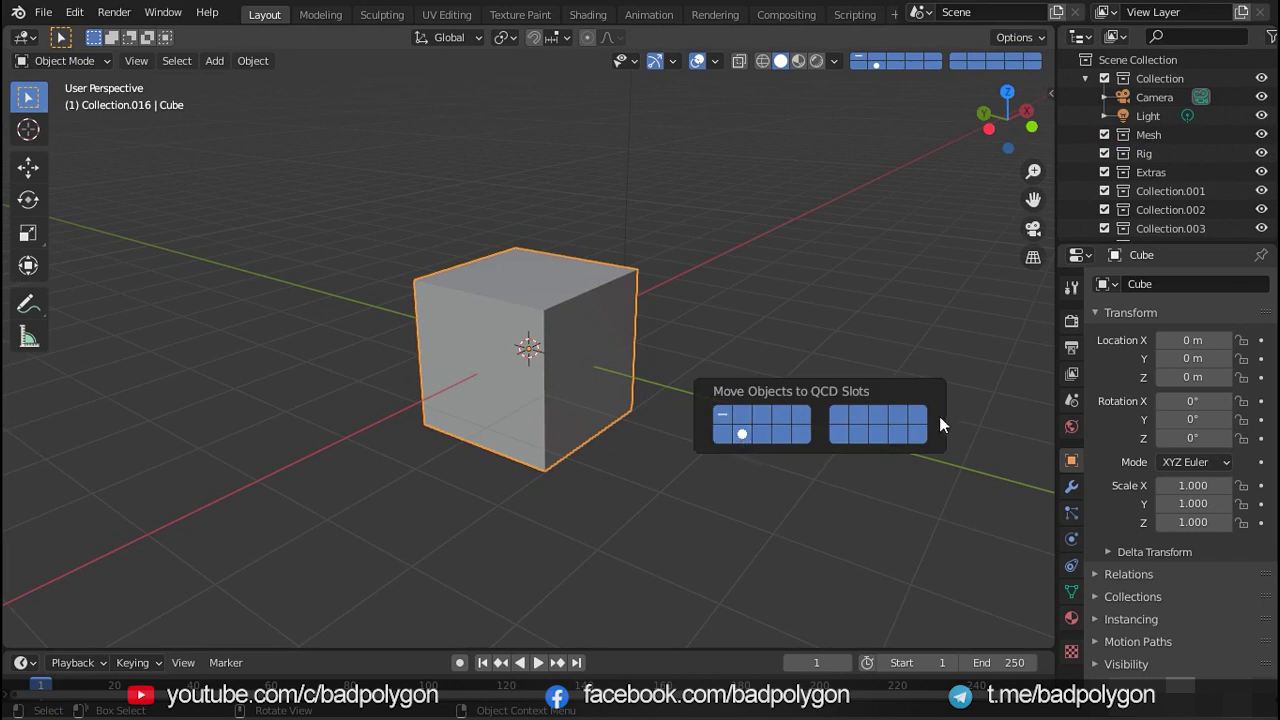
left_click(745, 440)
key("m")
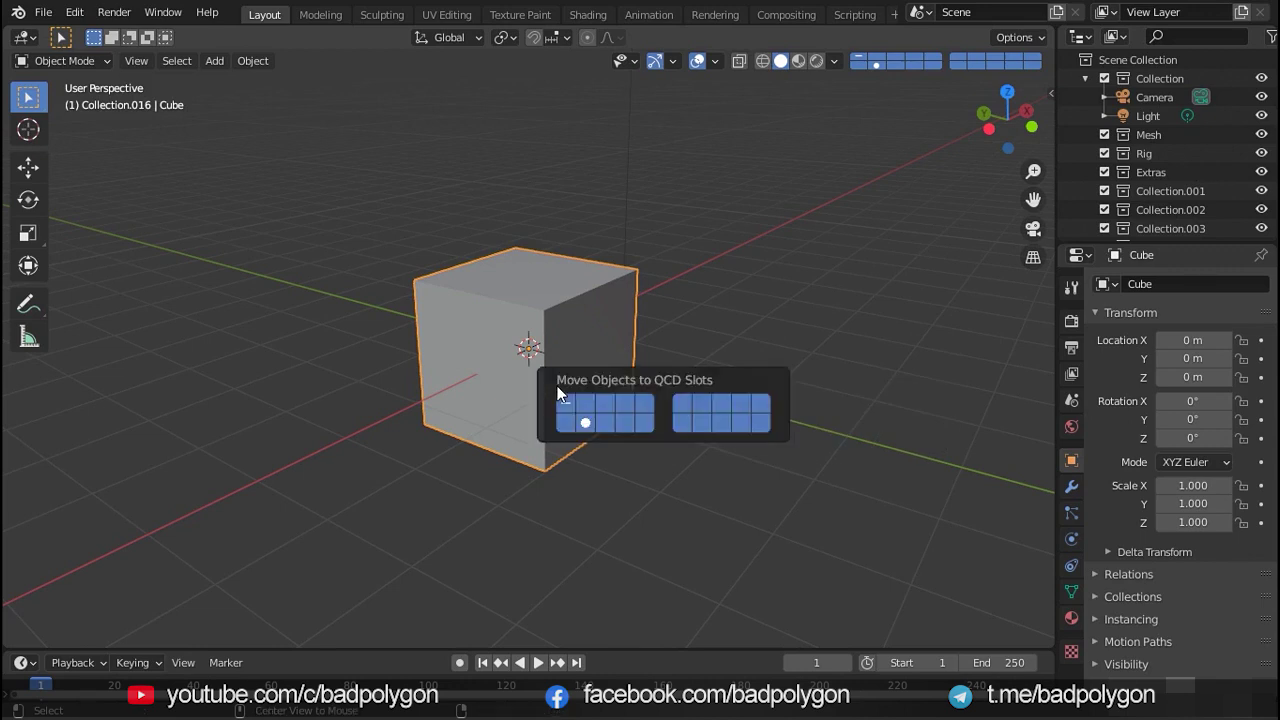
key("alt+8")
key("alt+7")
key("alt+6")
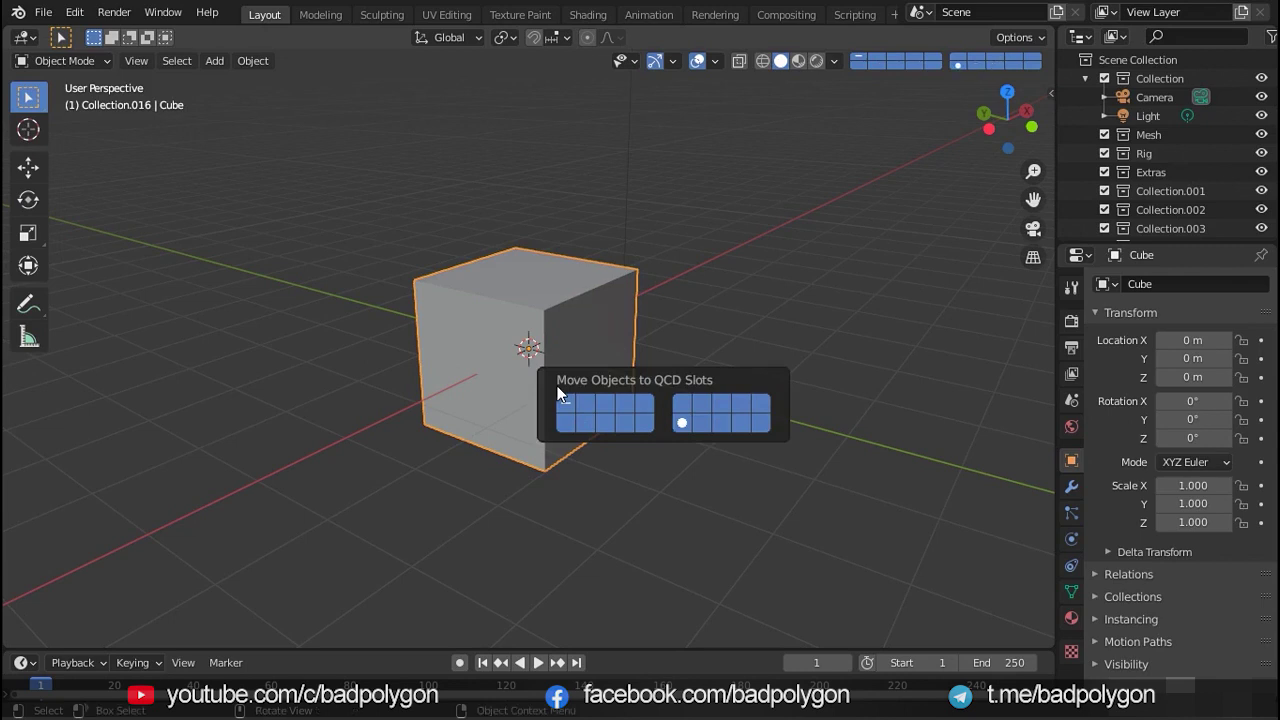
- Hop the cube through slots 3, 6, 5, 8, 9, 2 and 7, ending in slot 1 (Collection)
key("3")
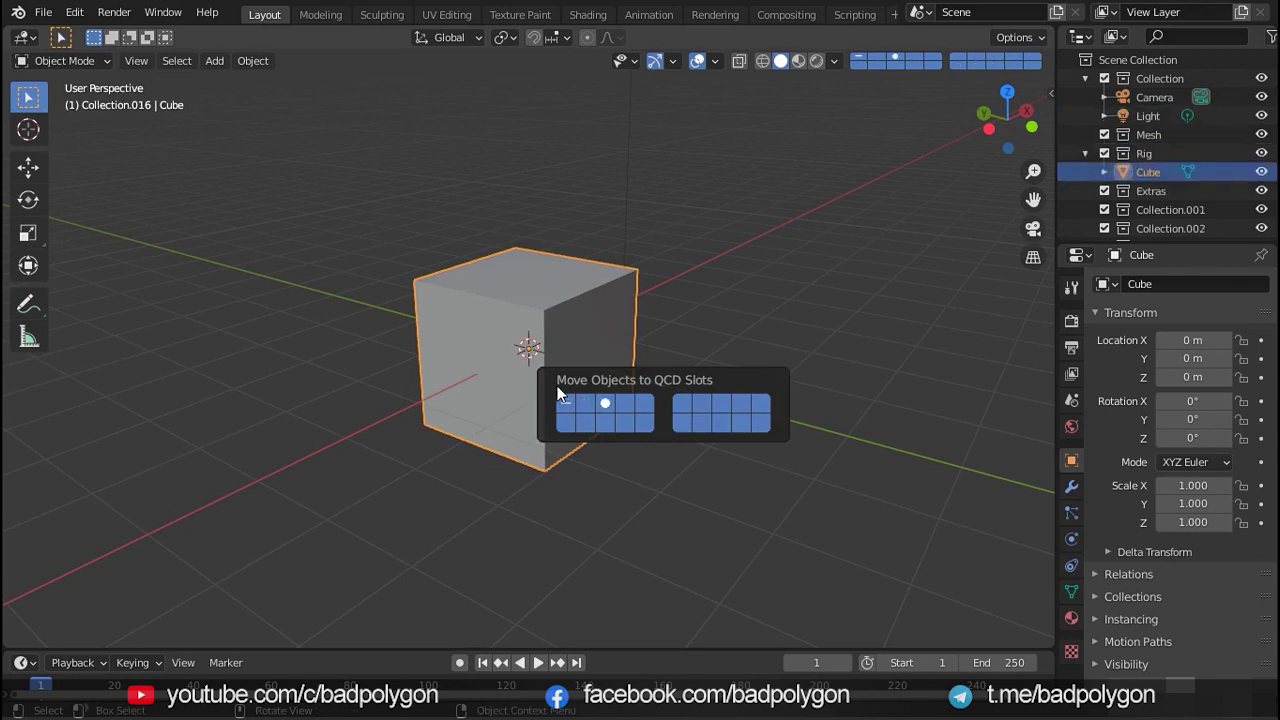
key("6")
key("5")
key("8")
key("9")
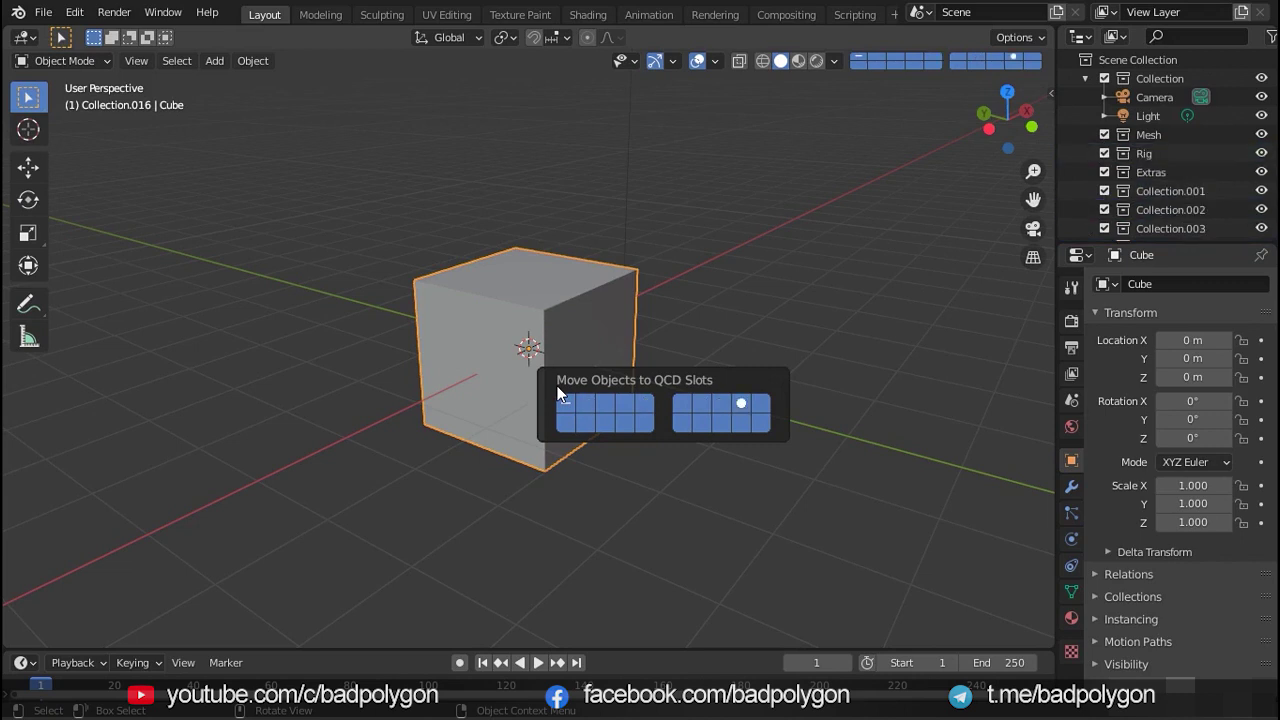
key("2")
key("7")
key("1")
key("Escape")
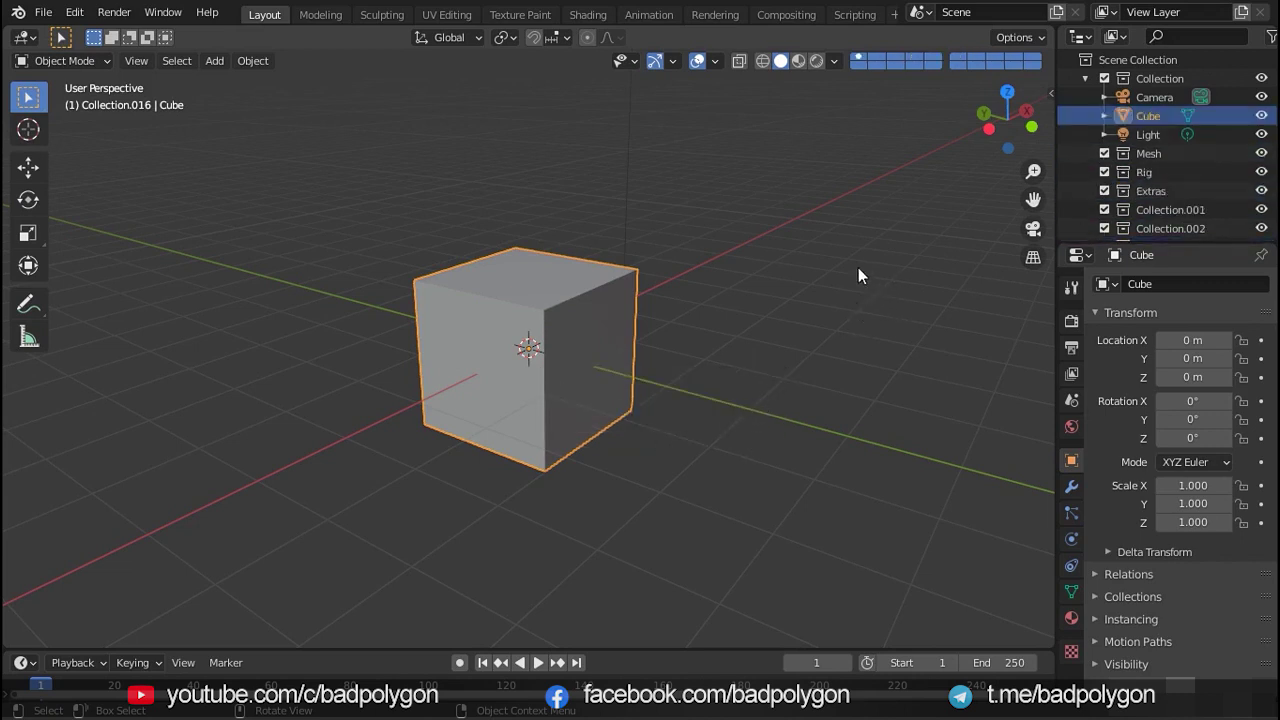
- Send the cube via QCD slots to Extras (4), slot 7, Extras again, then Mesh (2)
mouse_move(858, 276)
middle_mouse_down()
mouse_move(708, 283)
mouse_move(723, 251)
middle_mouse_up()
scroll(760, 265, "down", 3)
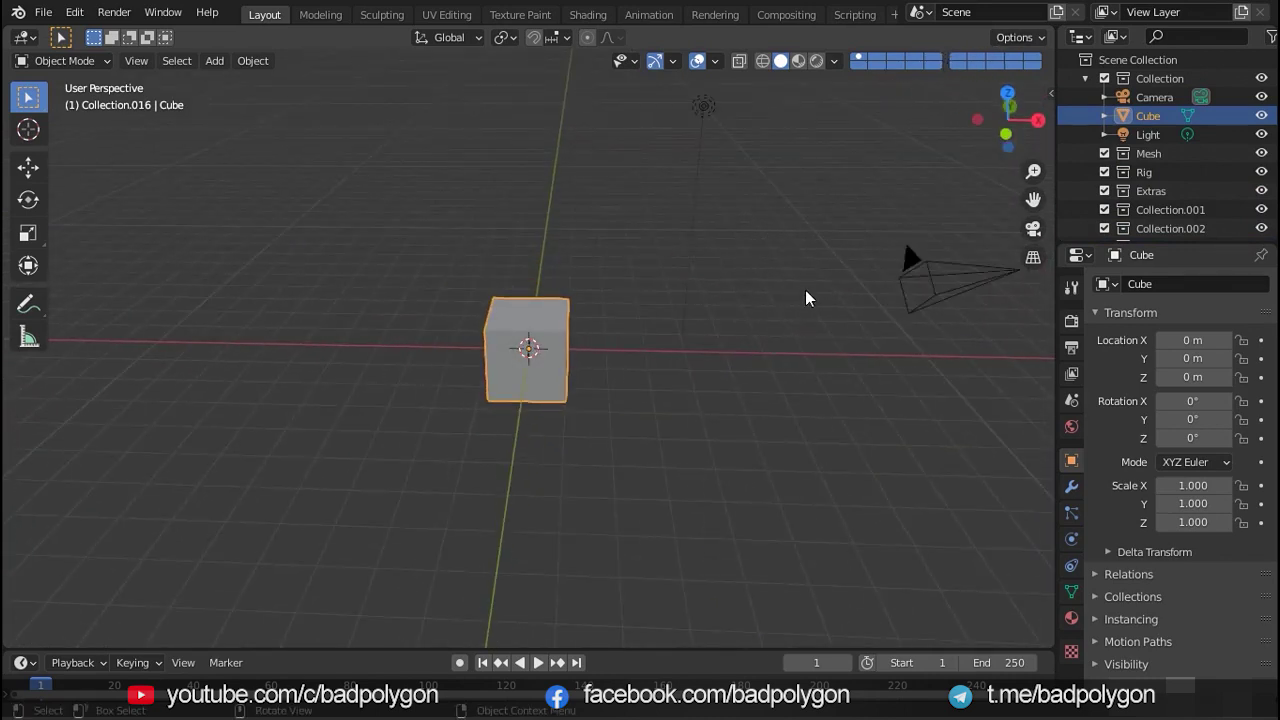
middle_click_drag(808, 298, 865, 262)
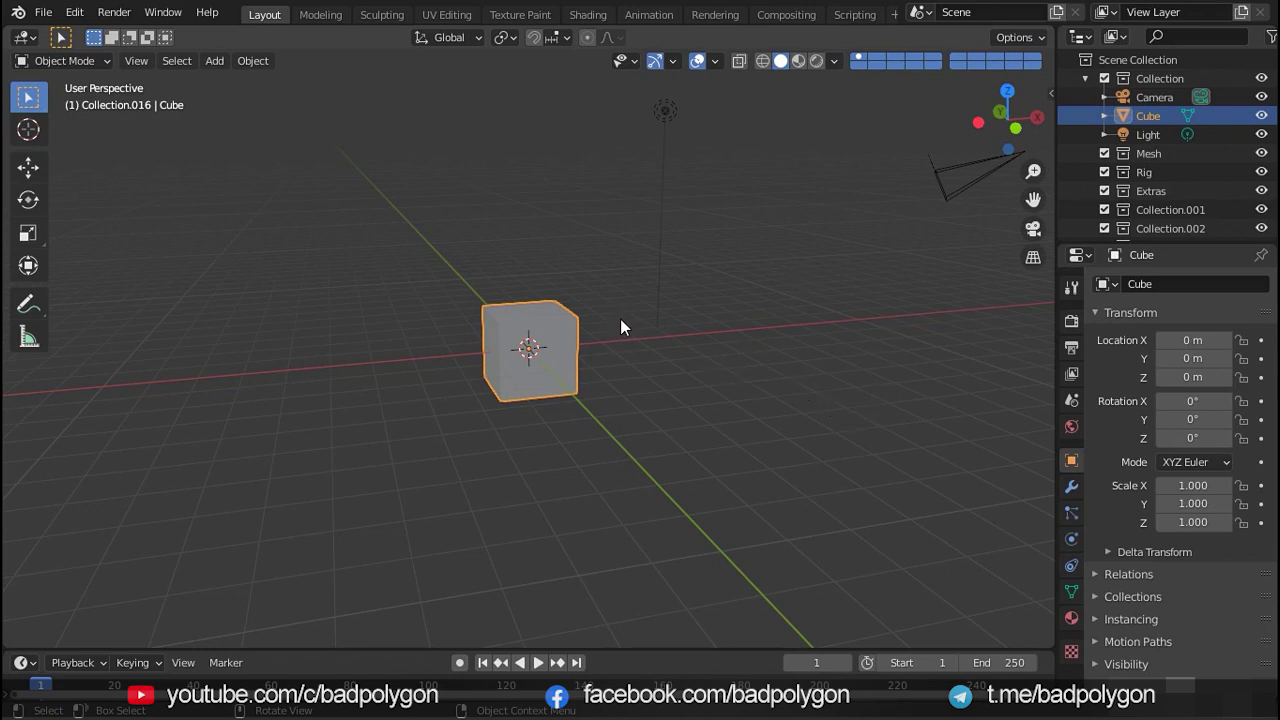
key("m")
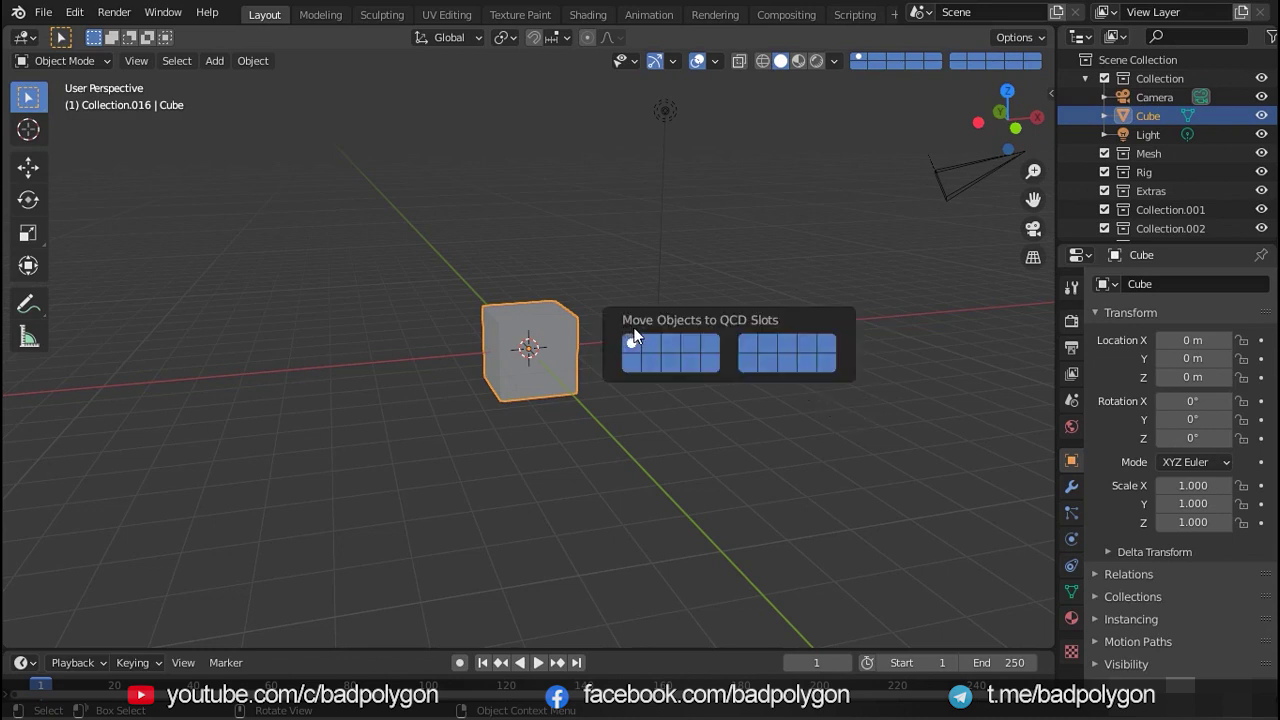
key("4")
left_click(642, 344)
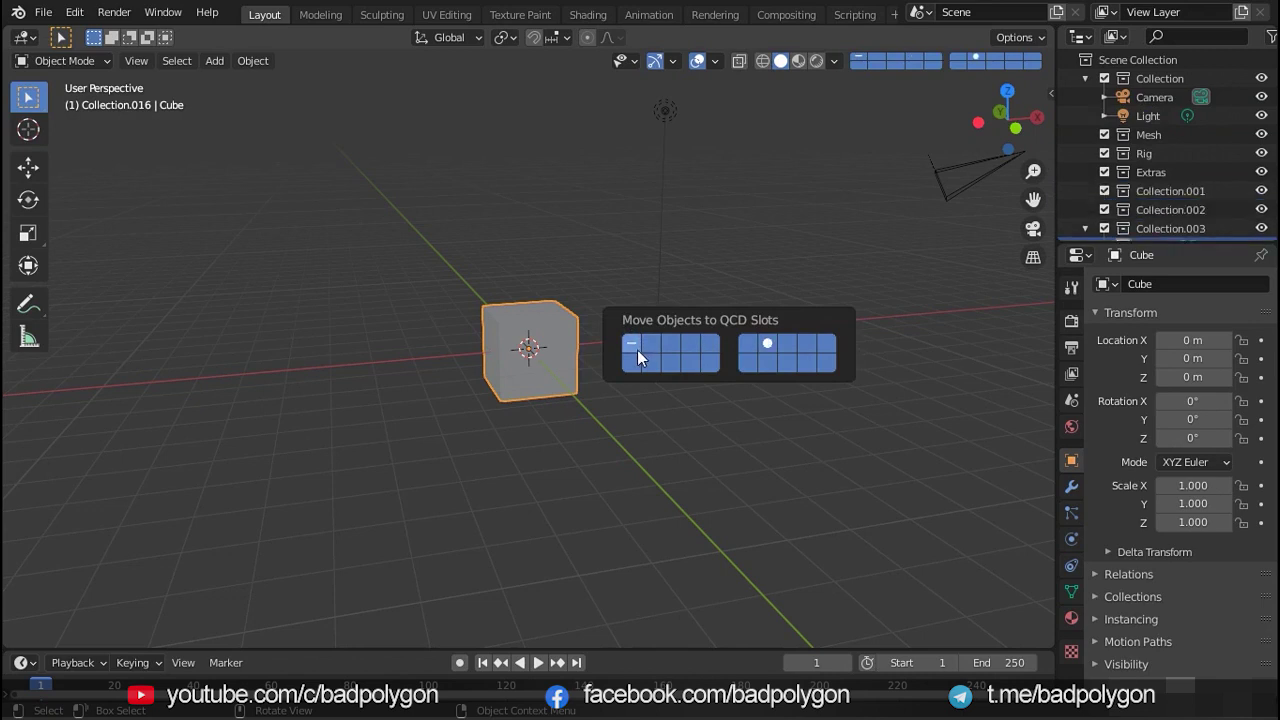
key("4")
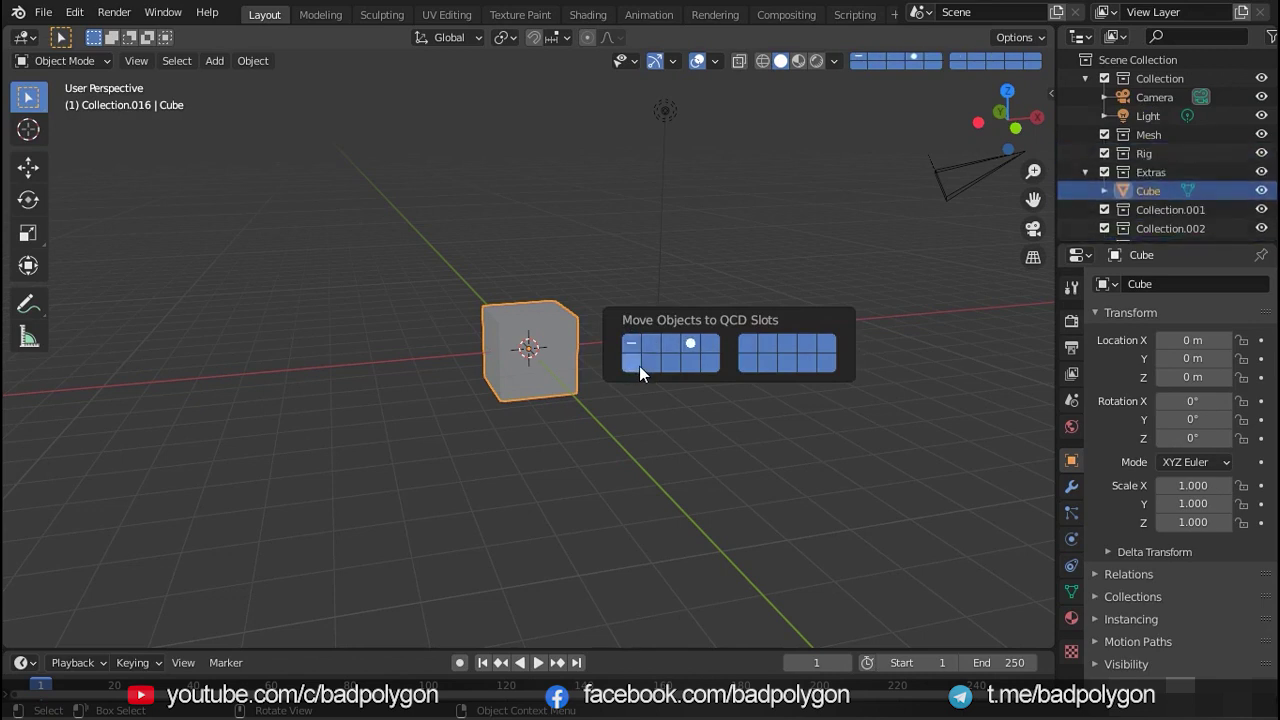
key("2")
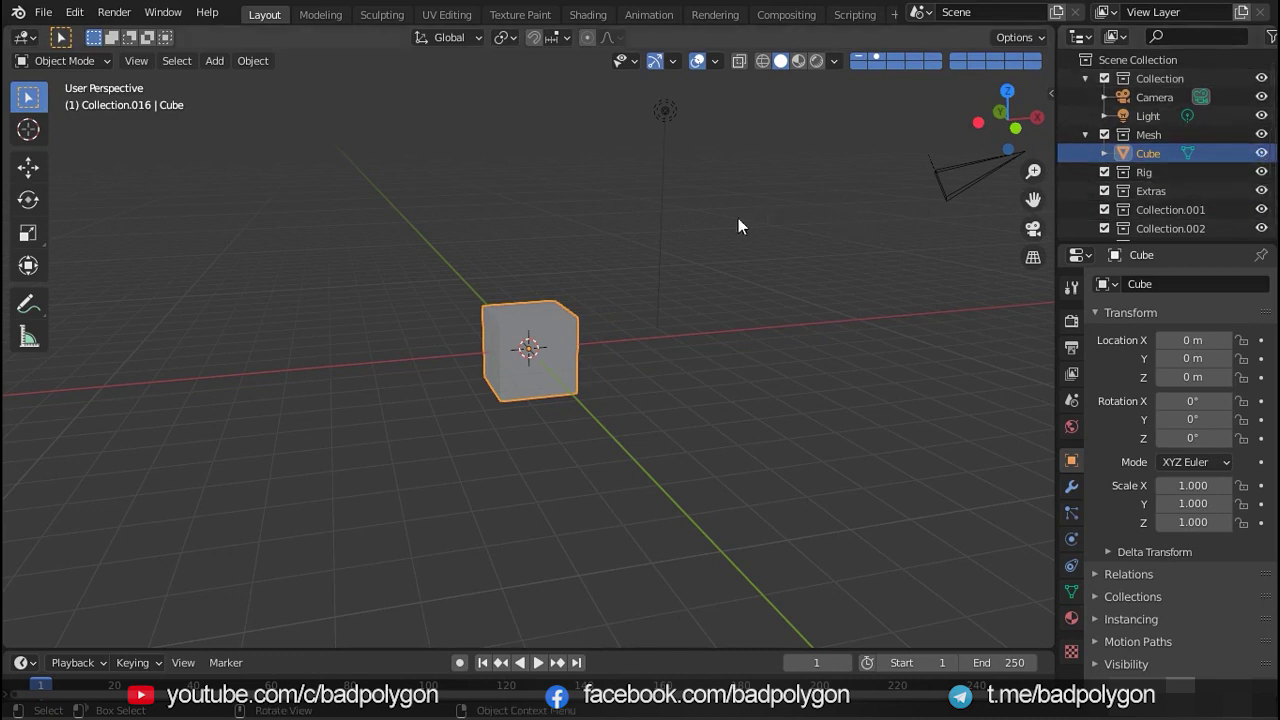
- Open the Collection Manager, scroll its list, then close and reopen it scrolled to the top
key("m")
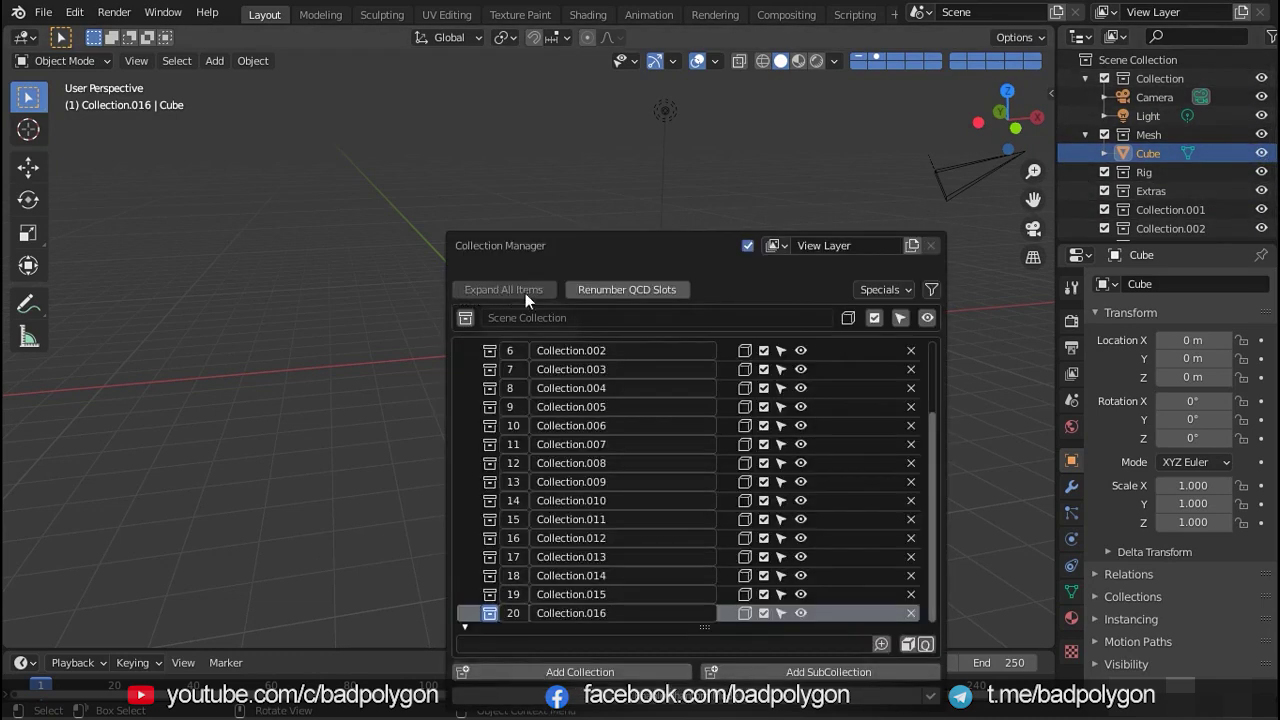
left_click_drag(929, 487, 930, 416)
left_click_drag(929, 351, 933, 341)
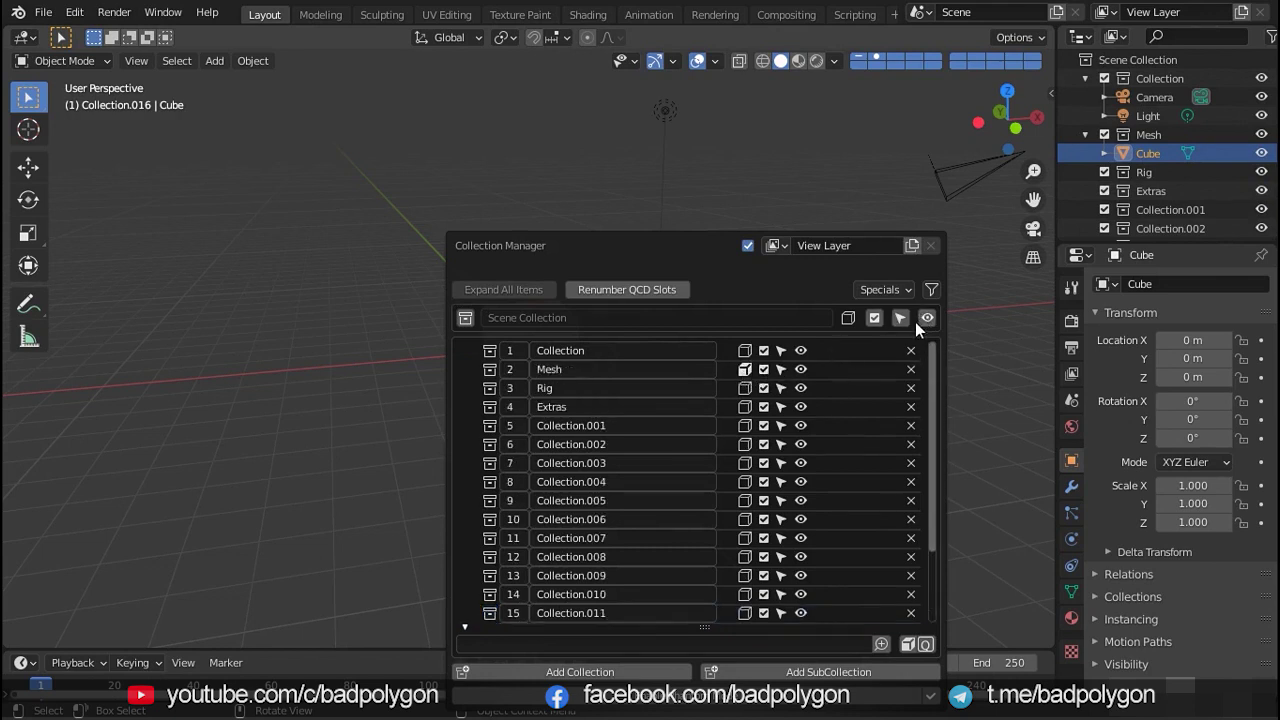
left_click(961, 334)
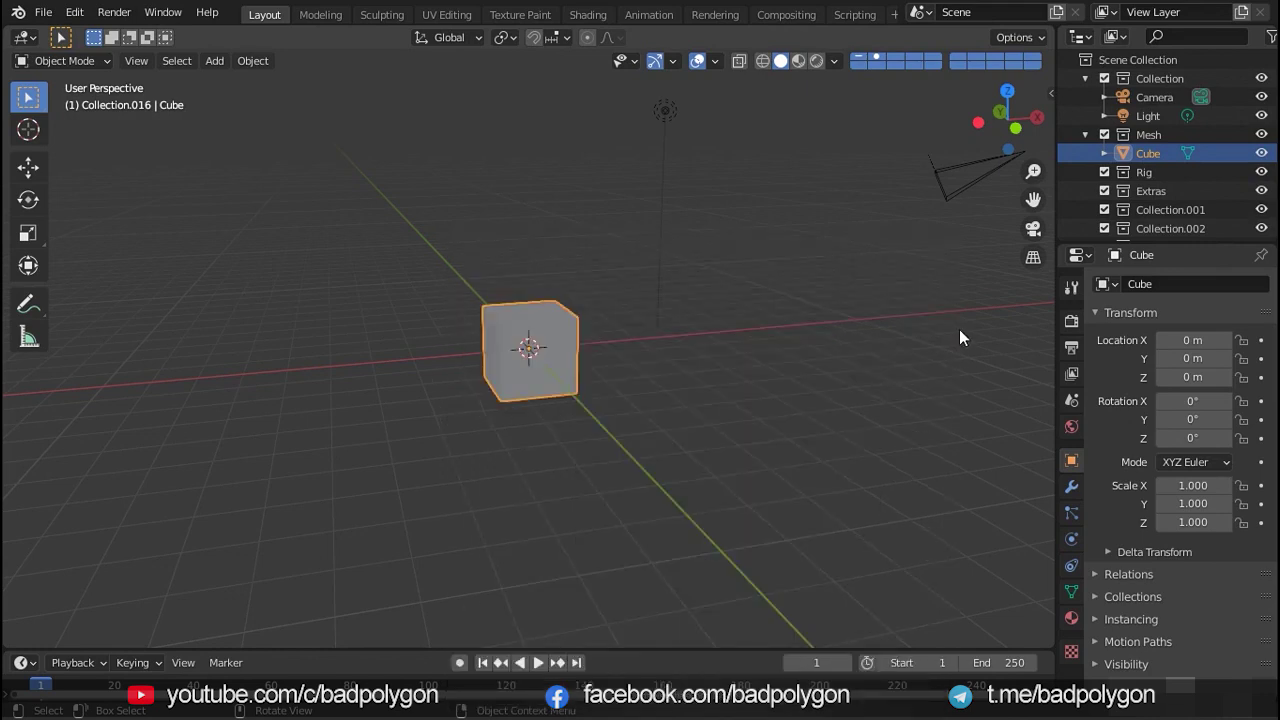
key("m")
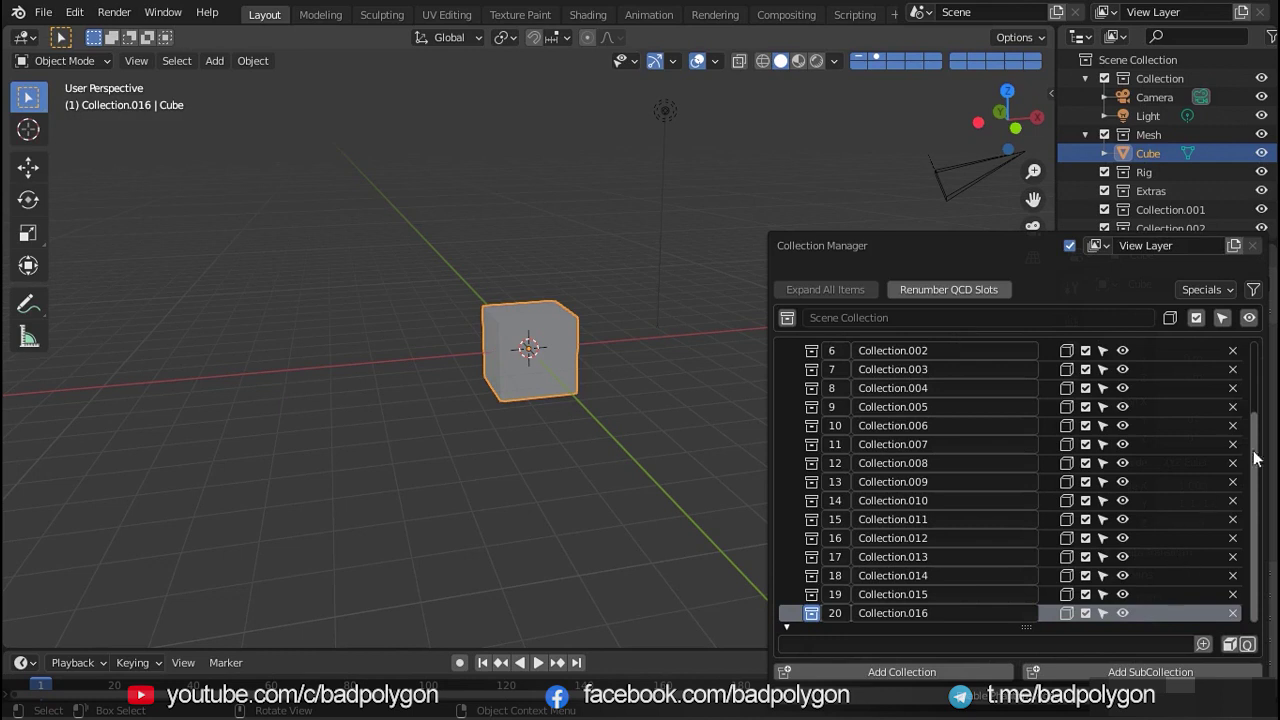
scroll(1258, 530, "up", 5)
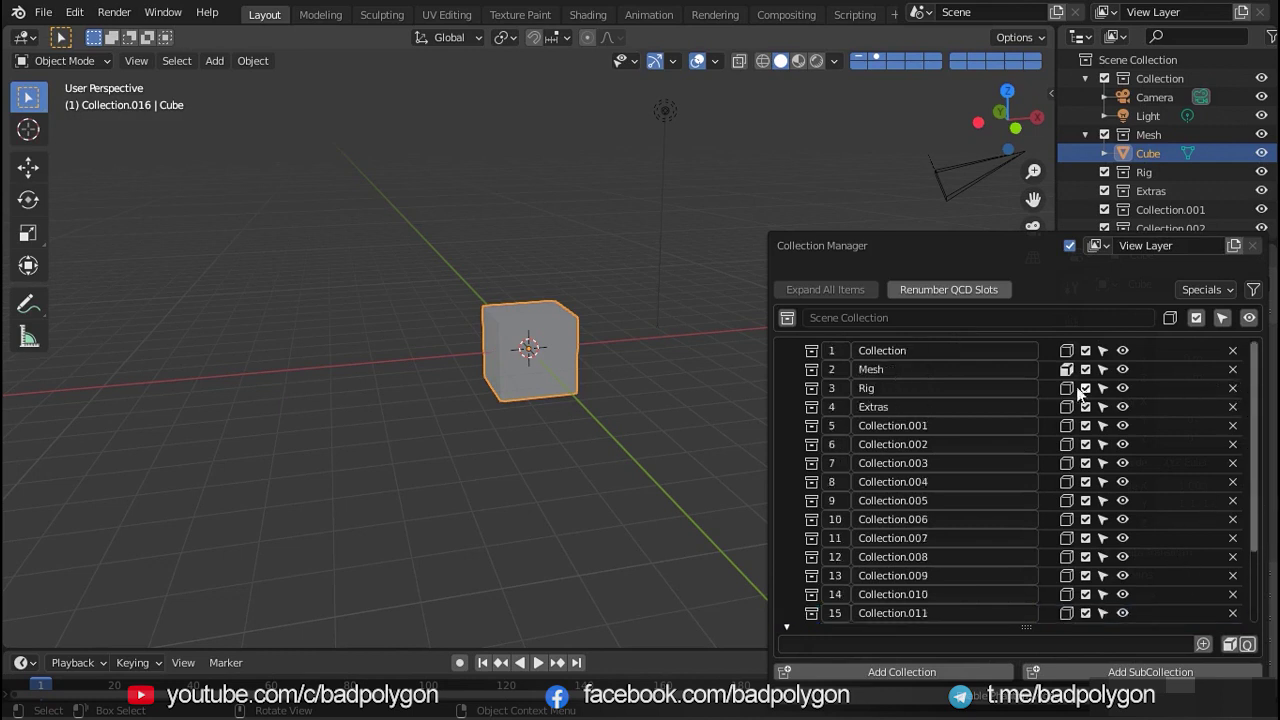